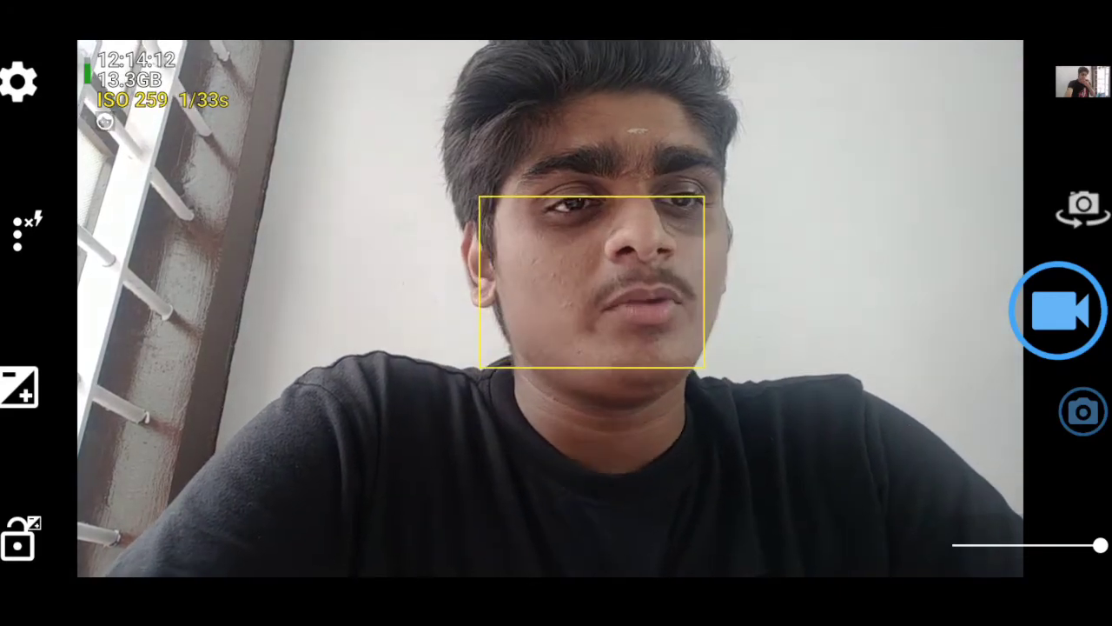
- Switch the camera to photo mode, then back to video mode
click(1083, 412)
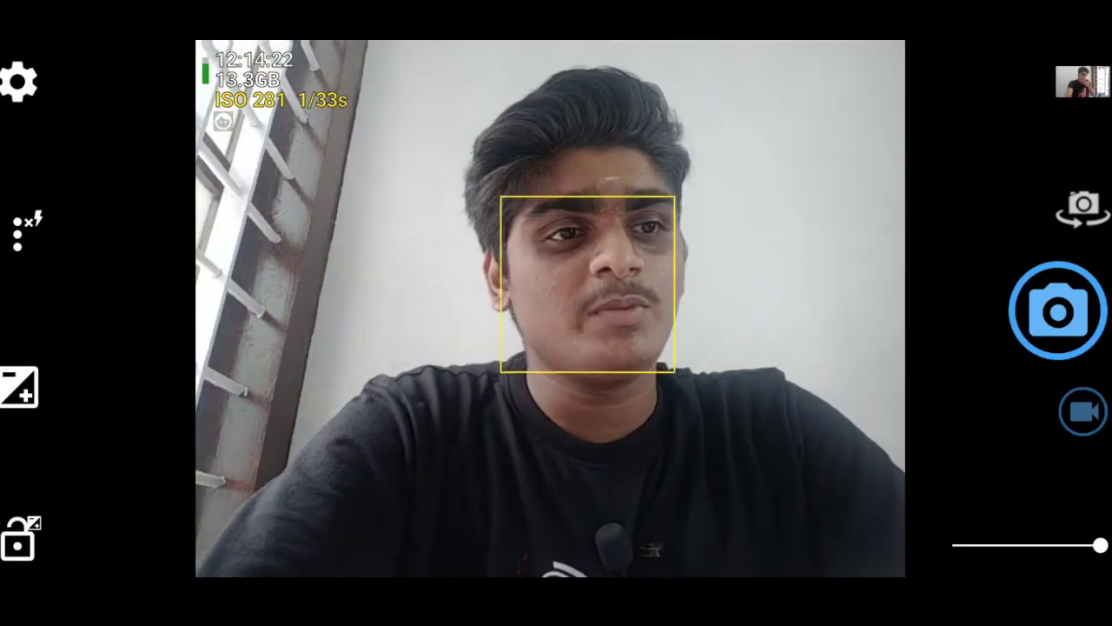
click(1083, 412)
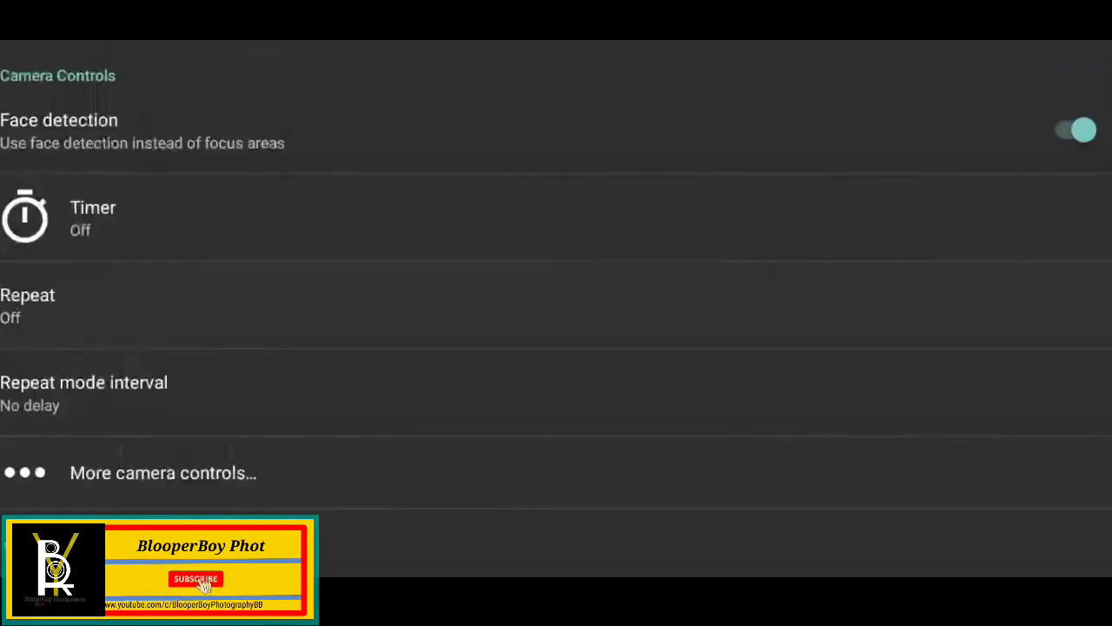
- In Settings, review the Repeat shot-count choices and cancel, leaving Repeat Off
click(598, 157)
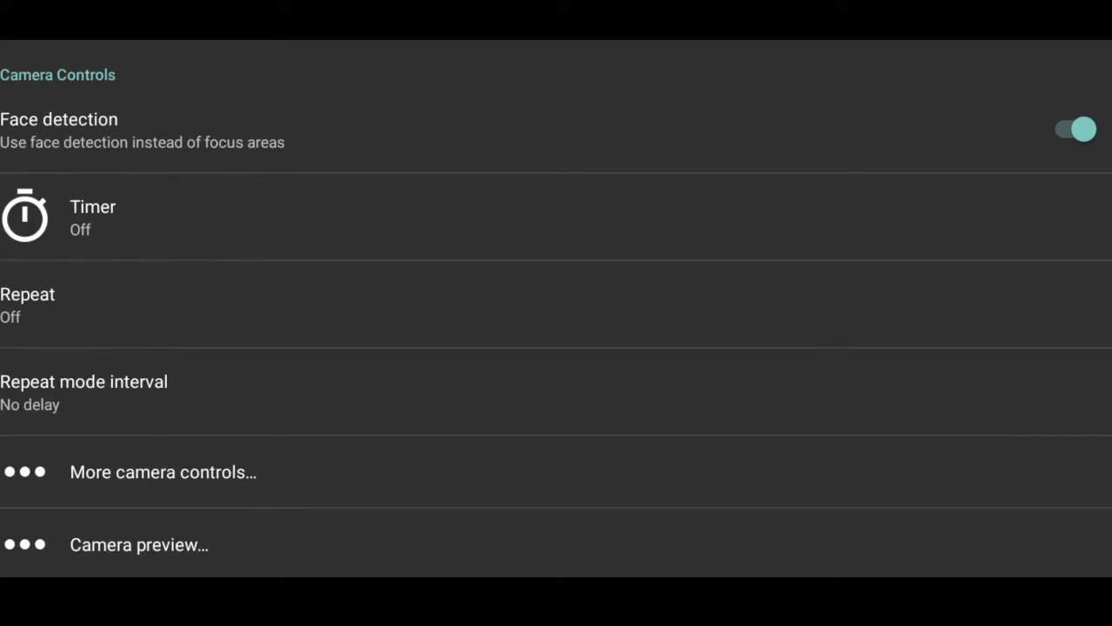
drag(764, 284, 764, 196)
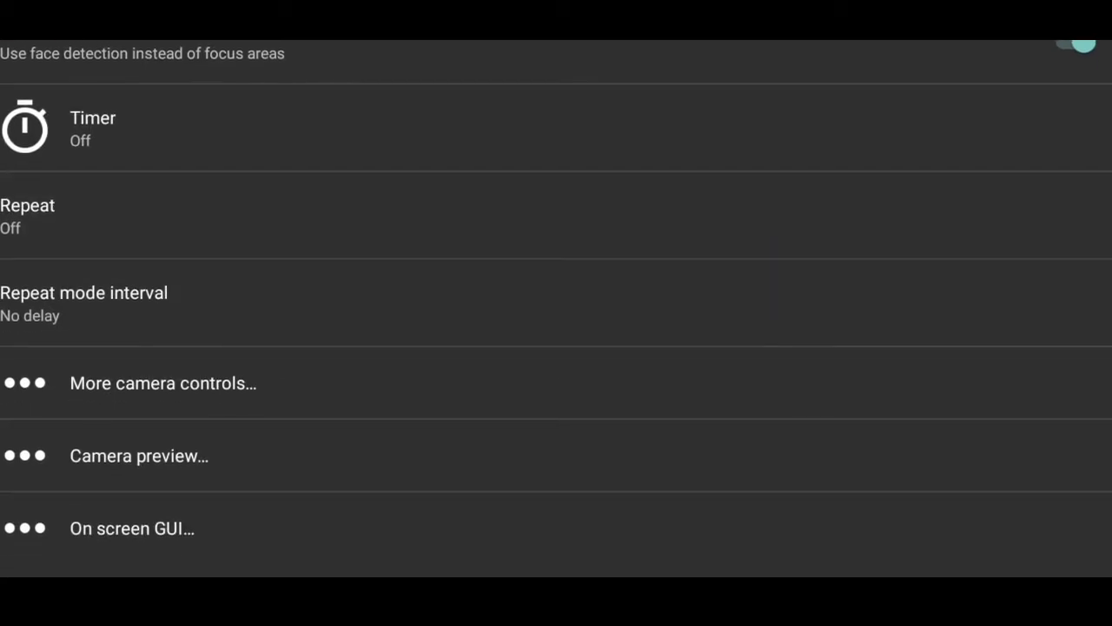
click(815, 228)
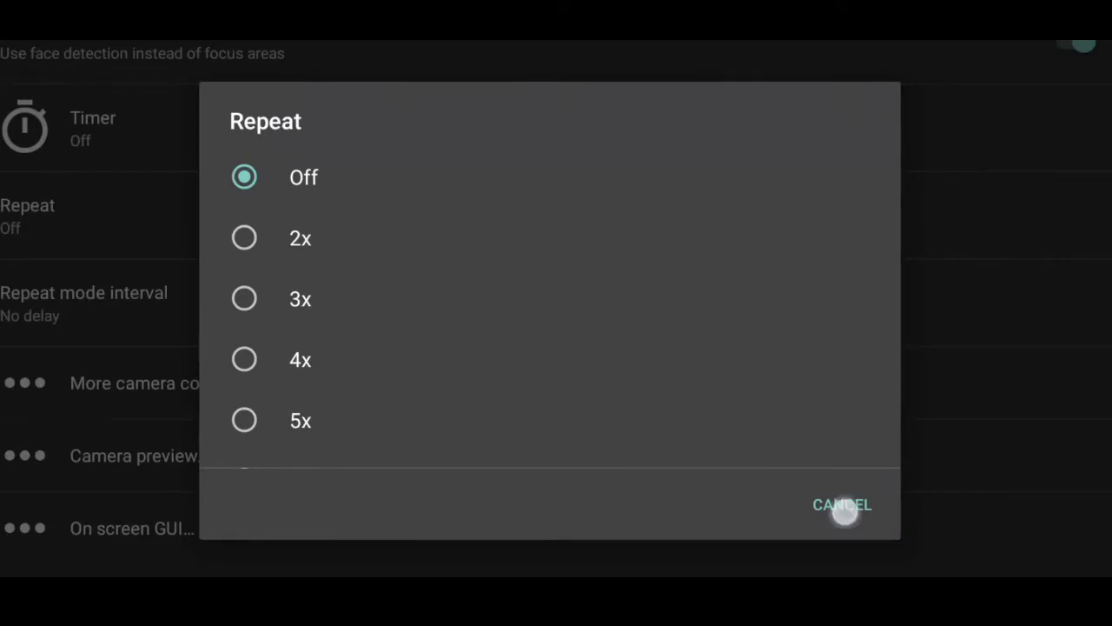
click(843, 508)
drag(407, 295, 486, 236)
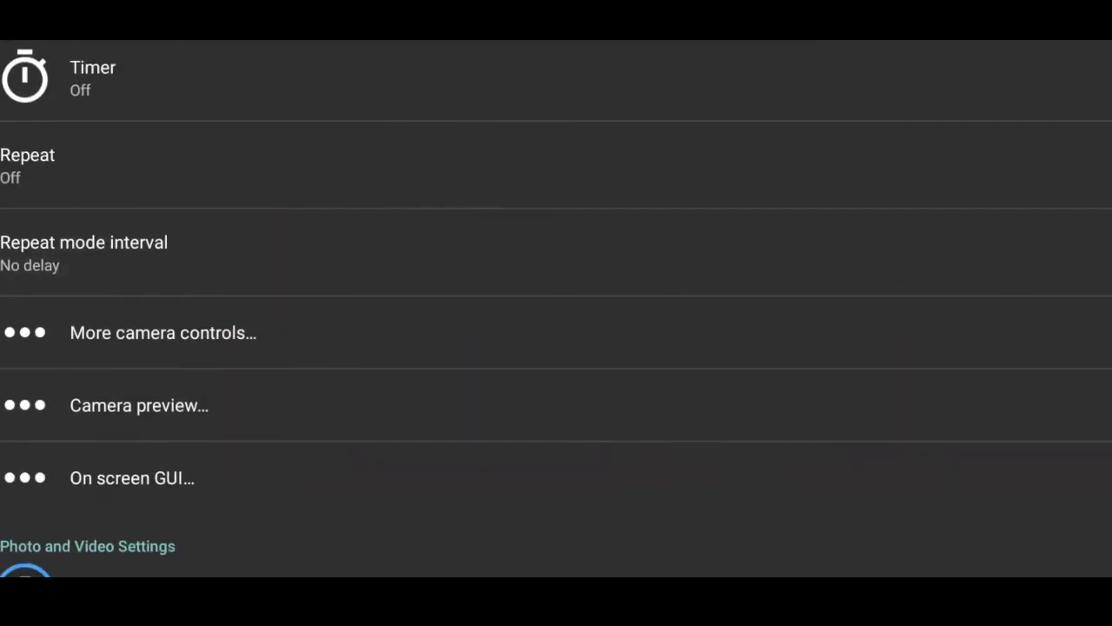
drag(861, 408, 861, 199)
click(555, 388)
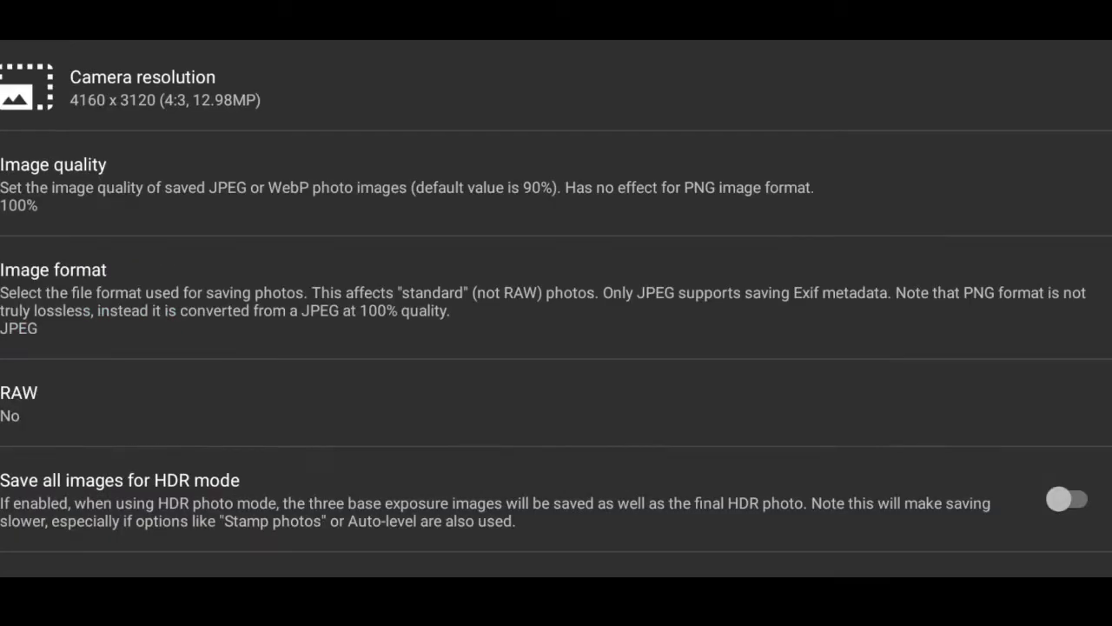
click(295, 97)
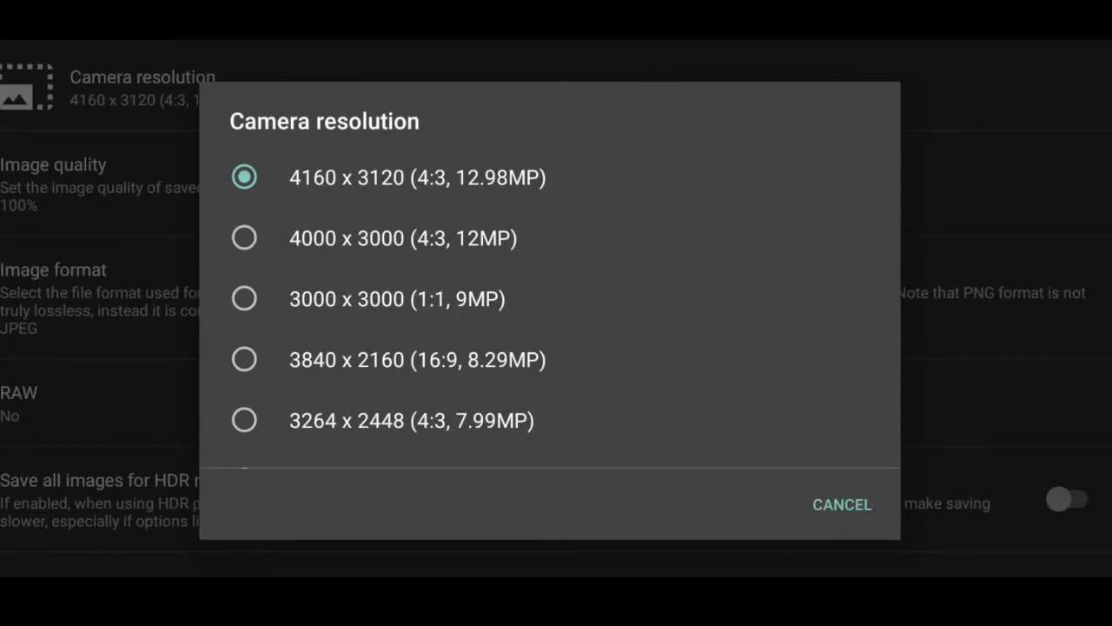
key(Escape)
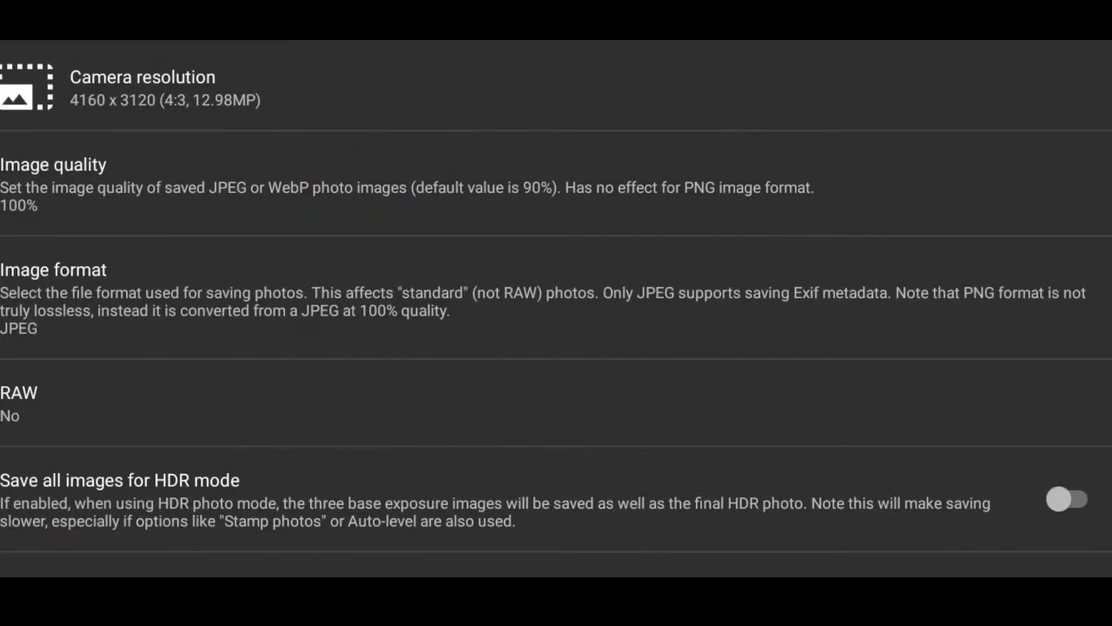
drag(466, 272, 496, 238)
click(551, 258)
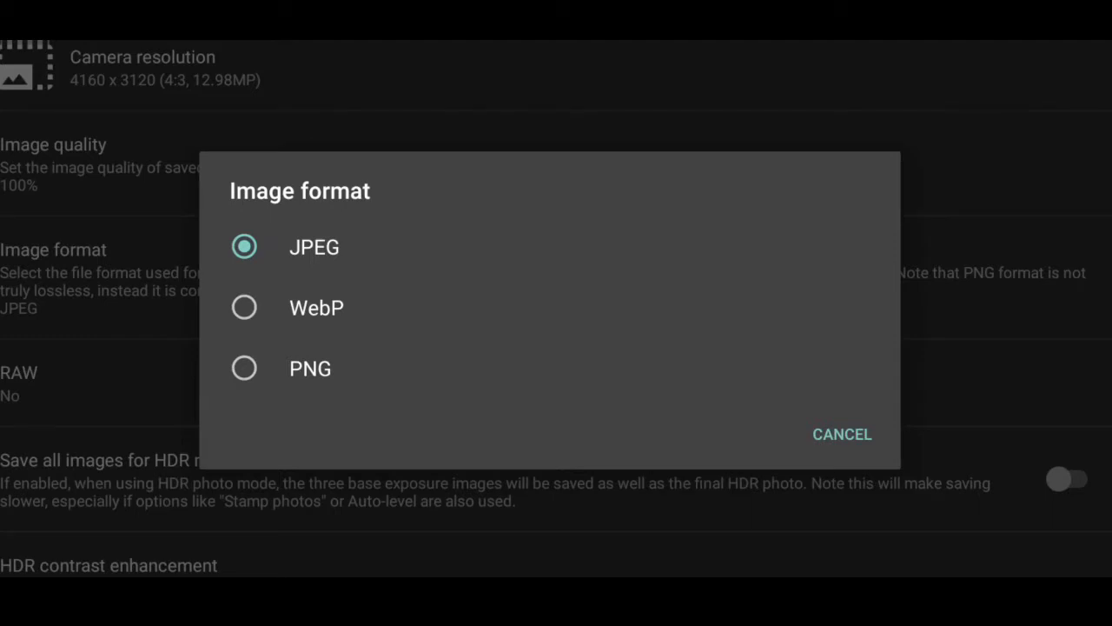
key(Escape)
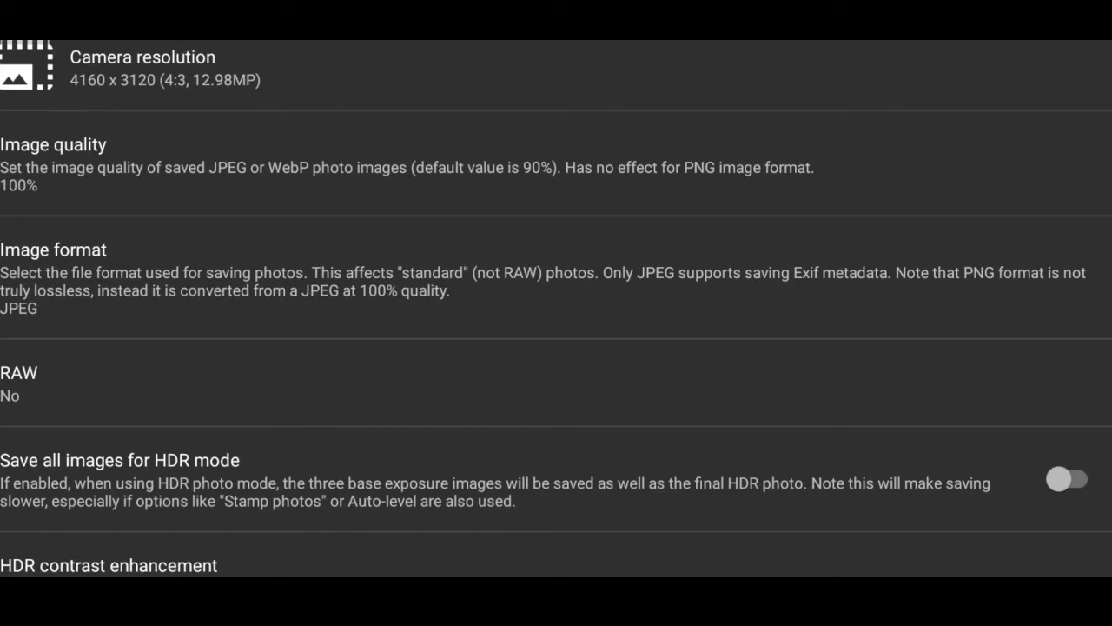
click(446, 380)
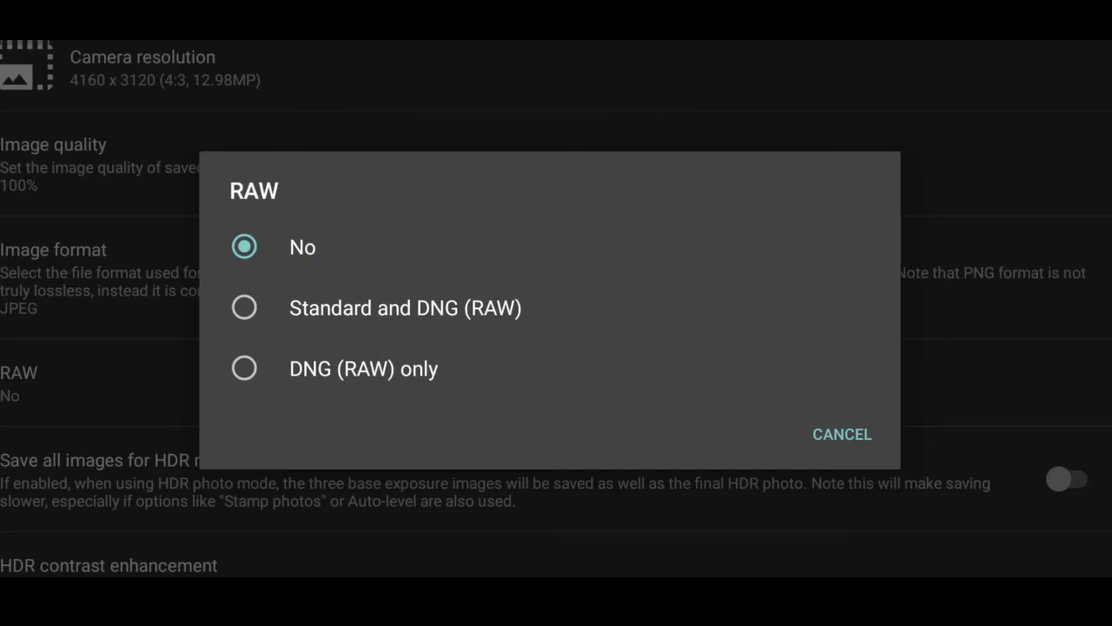
click(857, 420)
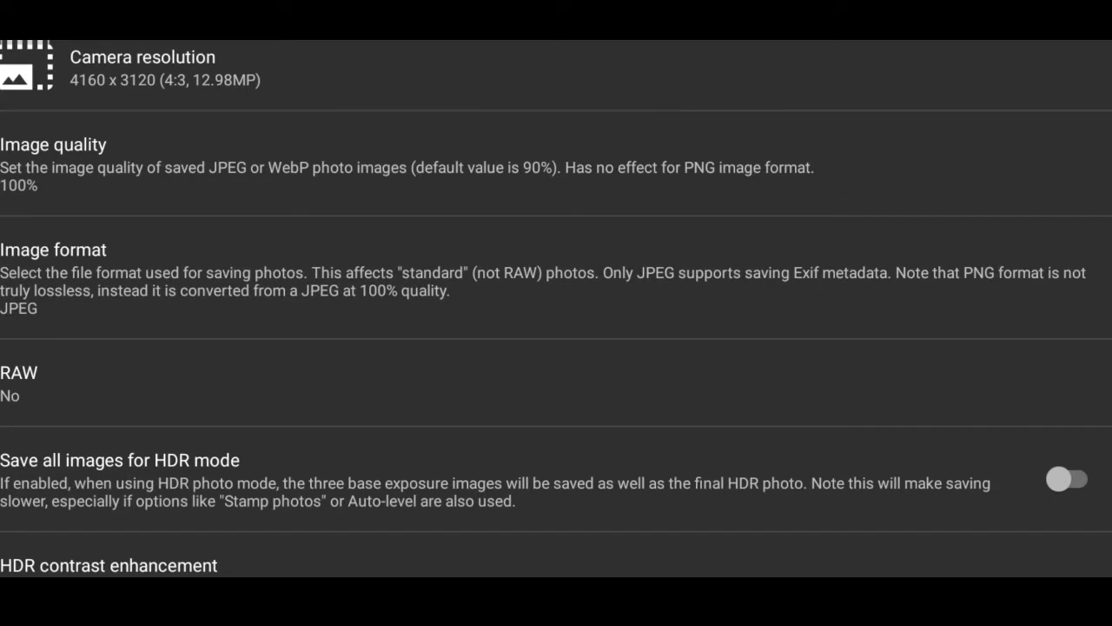
- Scroll through the Photo settings page, then return to the main settings list
drag(686, 413, 690, 258)
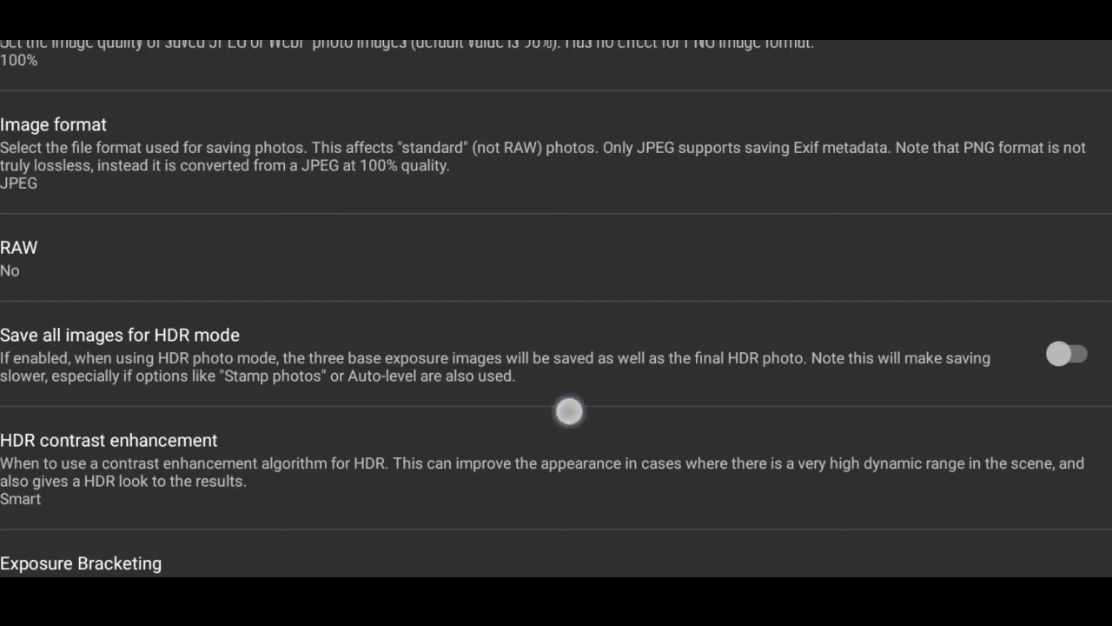
drag(569, 411, 690, 84)
drag(893, 360, 945, 201)
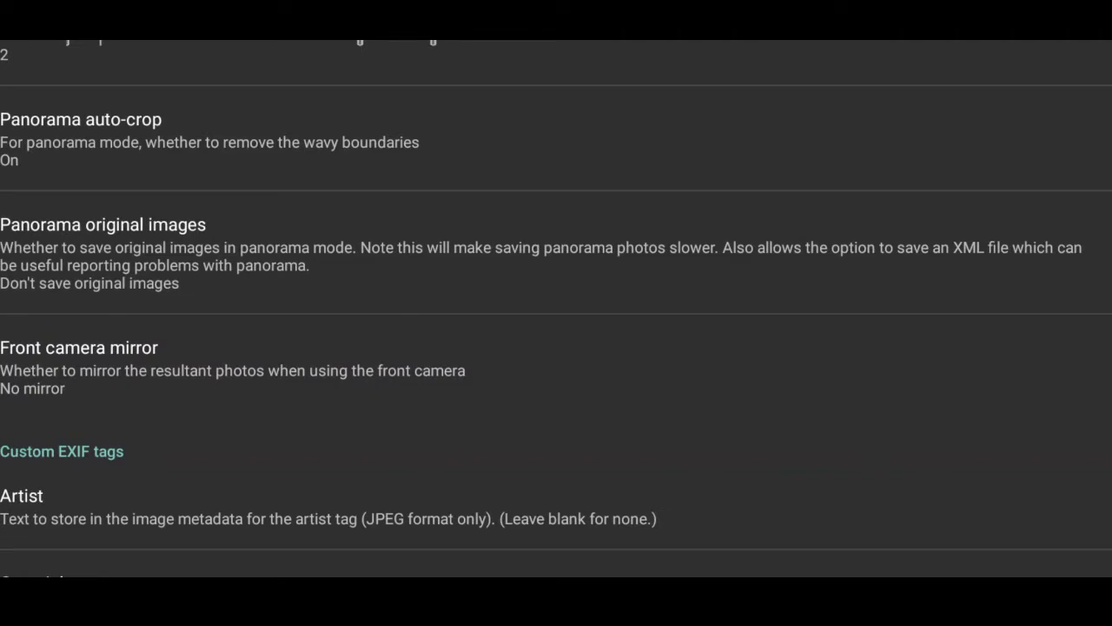
mouse_move(504, 423)
mouse_down()
mouse_move(504, 350)
mouse_move(544, 186)
mouse_up()
mouse_move(590, 469)
mouse_down()
mouse_move(591, 219)
mouse_move(633, 93)
mouse_up()
drag(640, 139, 643, 35)
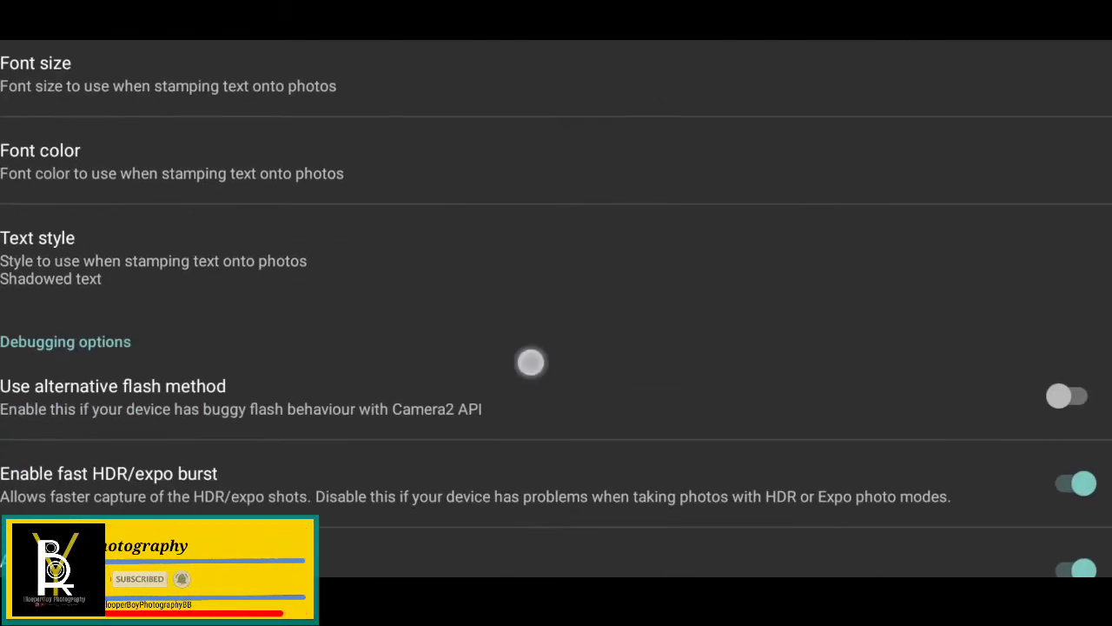
drag(530, 362, 532, 324)
drag(832, 154, 831, 521)
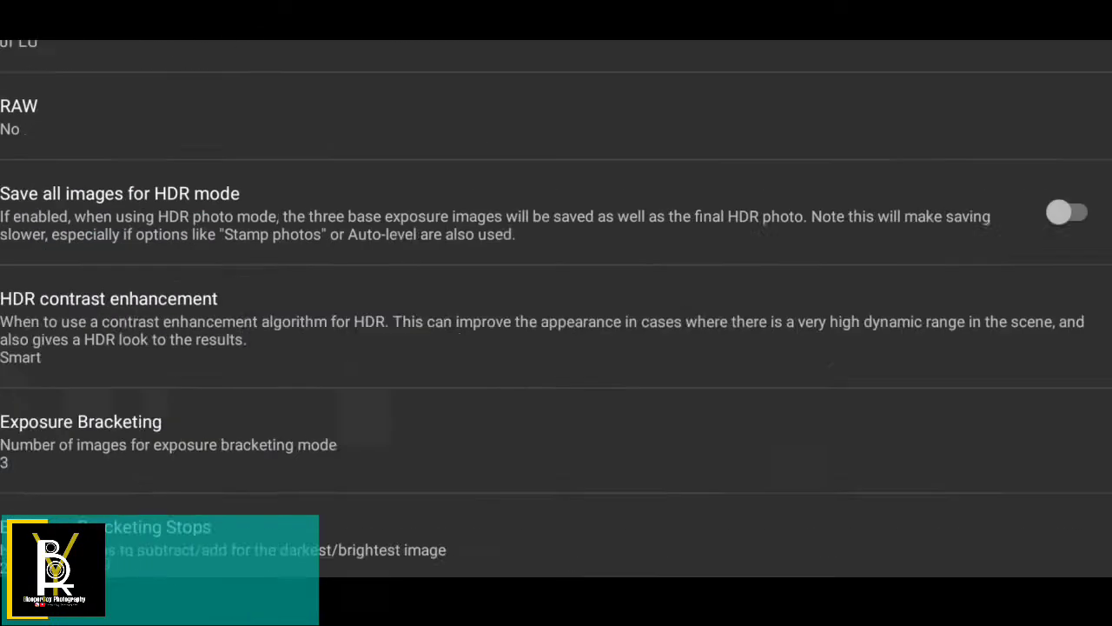
drag(362, 243, 374, 539)
key(Escape)
click(485, 446)
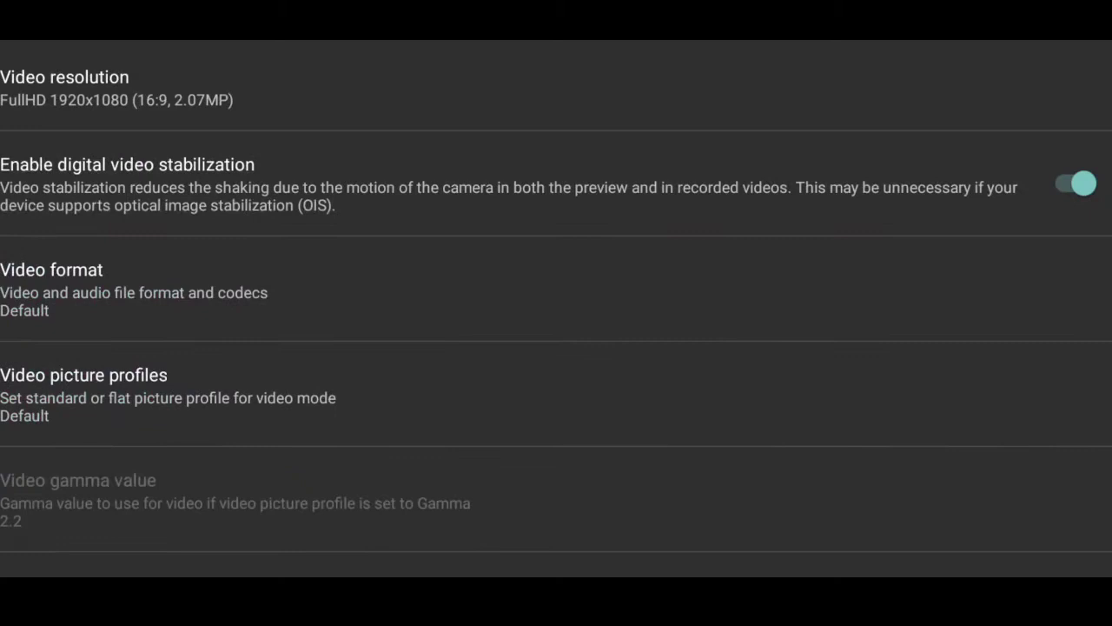
click(574, 98)
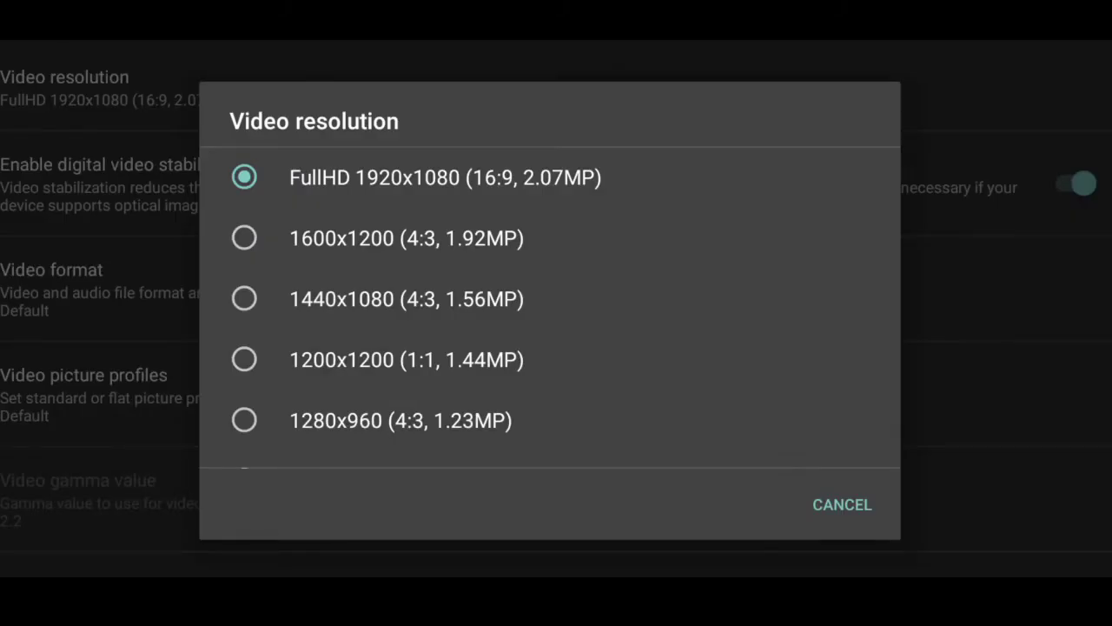
drag(608, 417, 608, 217)
mouse_move(631, 339)
mouse_down()
mouse_move(631, 405)
mouse_move(631, 173)
mouse_up()
drag(731, 217, 731, 572)
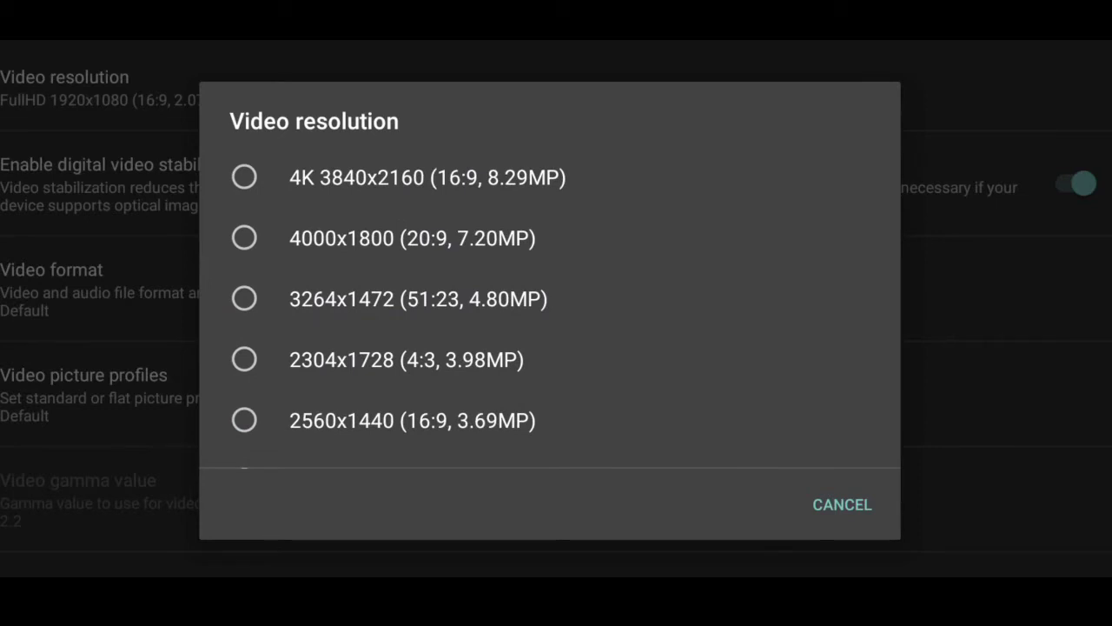
drag(586, 243, 587, 433)
click(1002, 373)
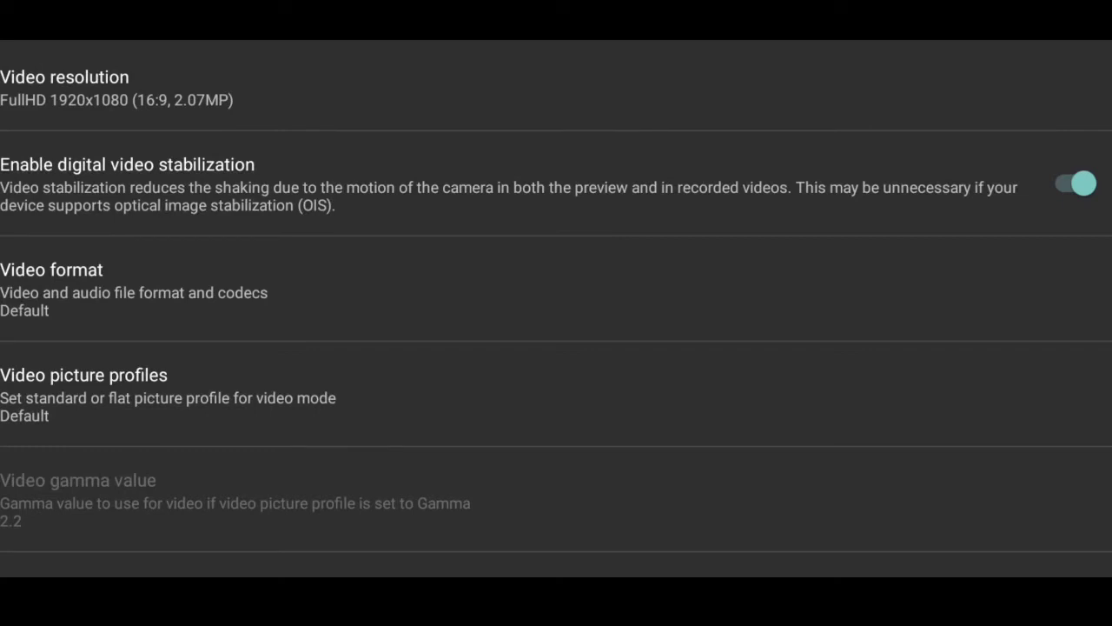
click(606, 330)
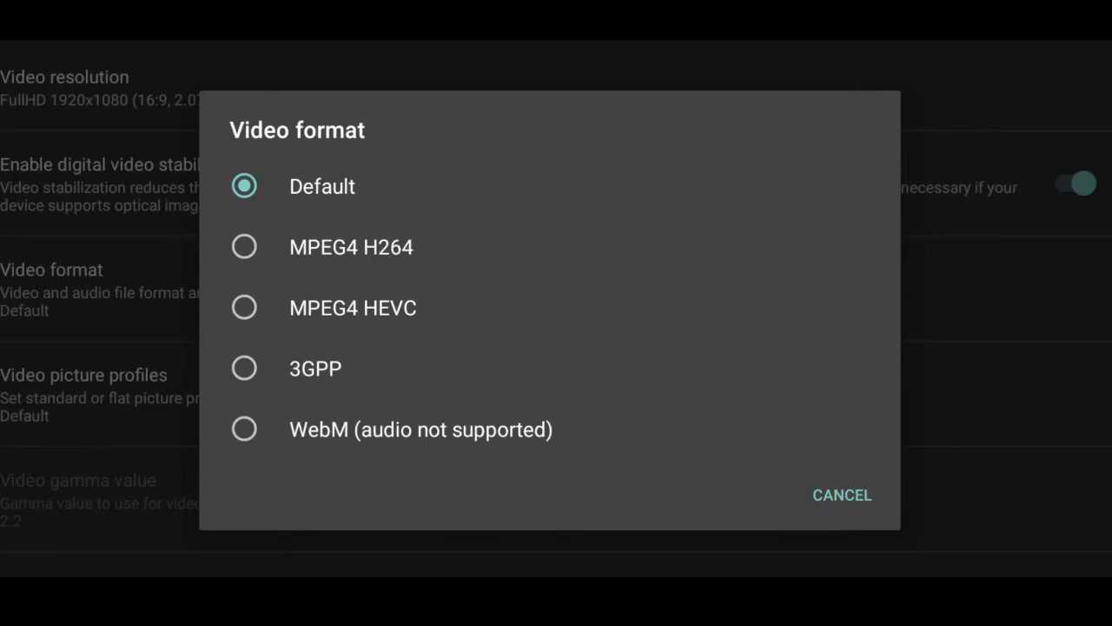
key(Escape)
scroll(735, 323, down, 2)
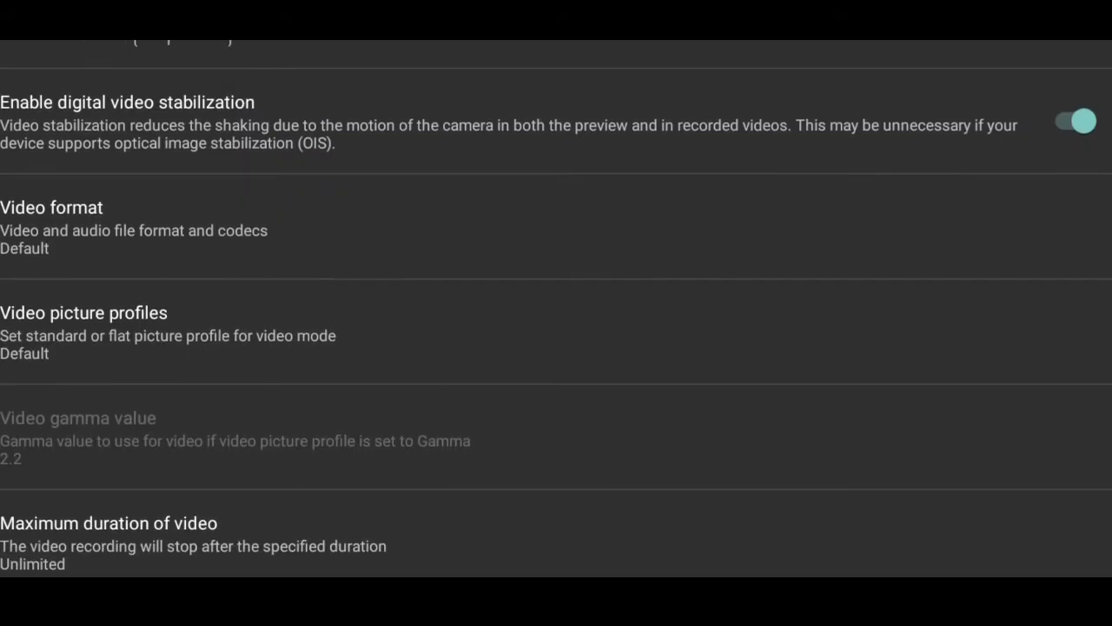
- Review the Maximum duration of video choices, keeping it Unlimited
drag(782, 365, 921, 136)
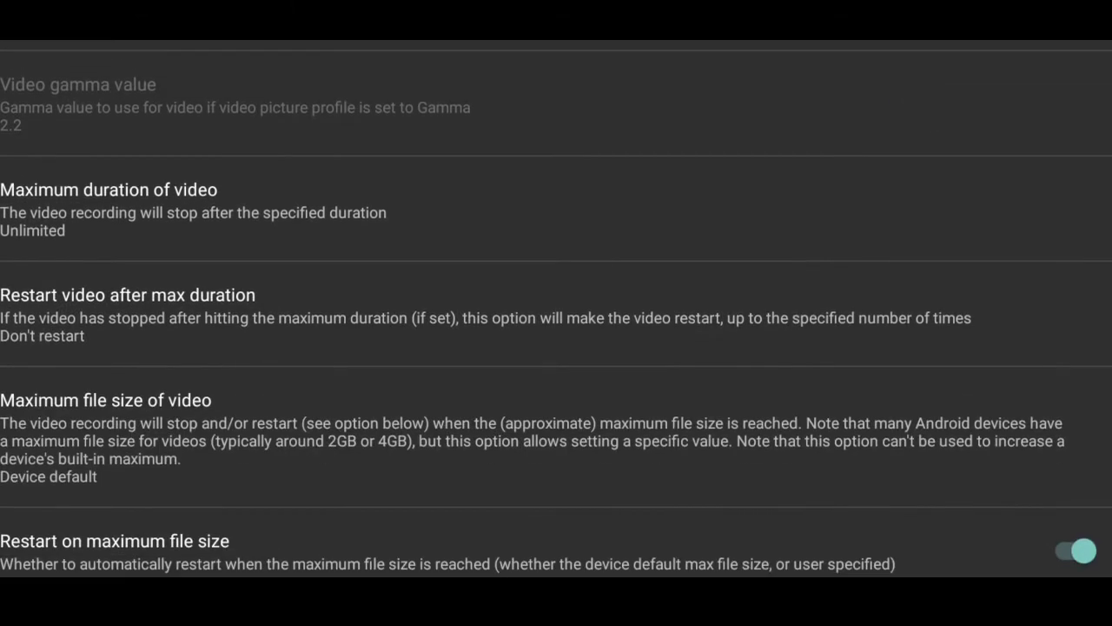
click(109, 209)
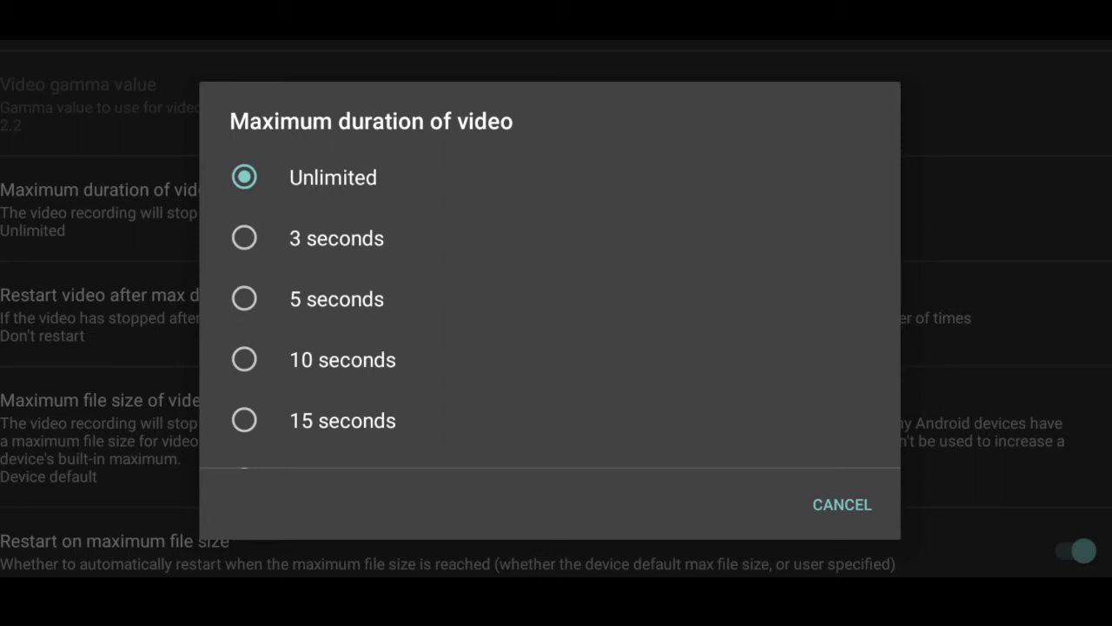
drag(666, 241, 665, 104)
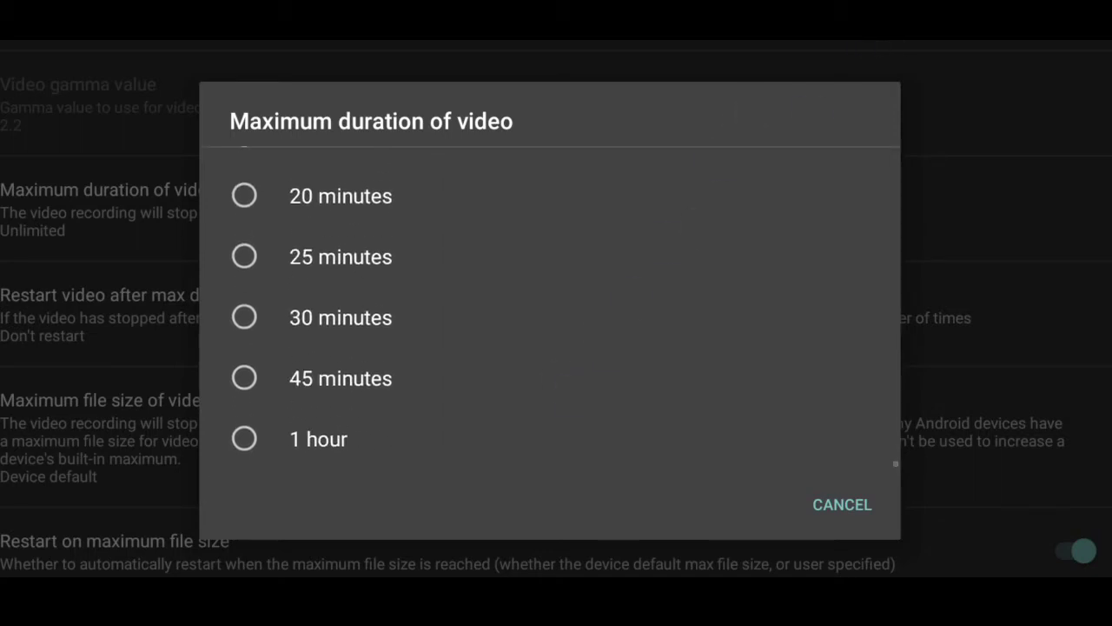
drag(666, 174, 666, 417)
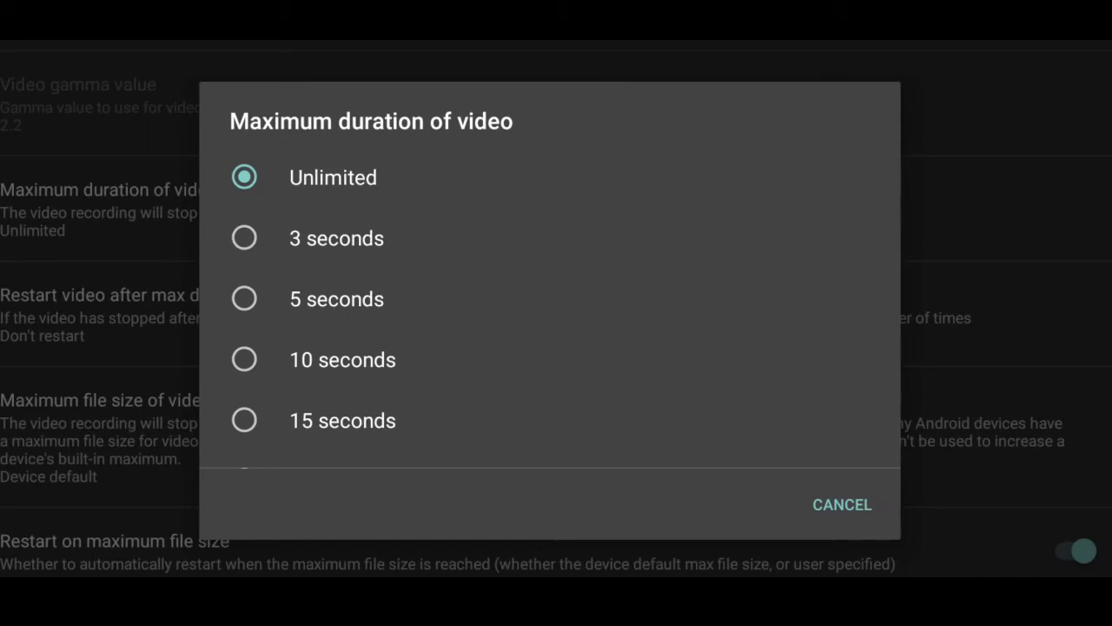
key(Escape)
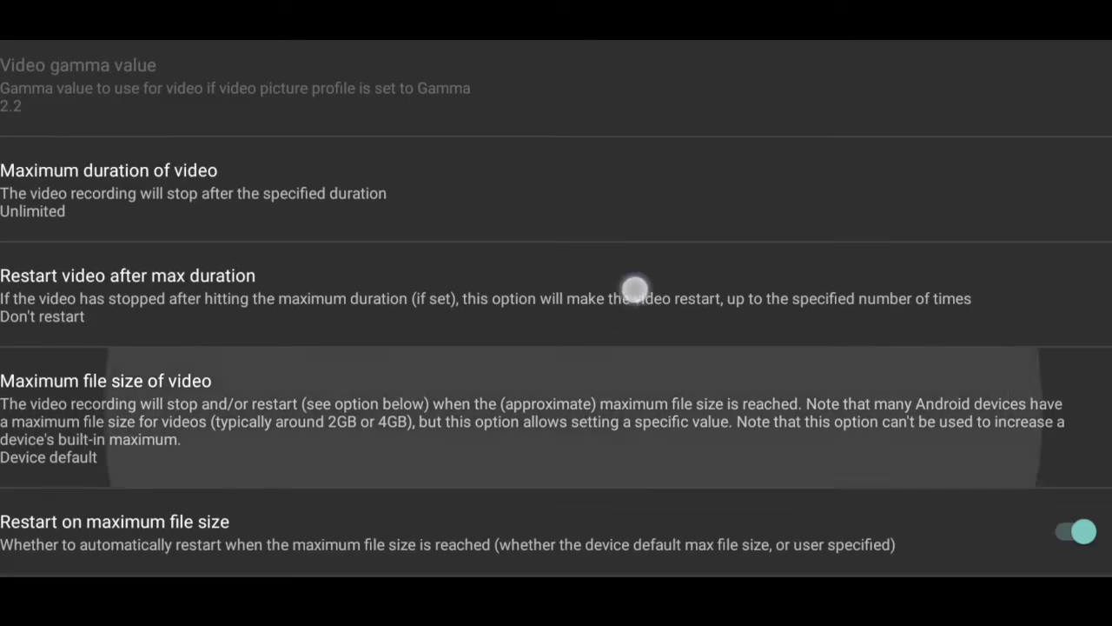
- Scroll through the remaining Video settings and go back to the main settings list
drag(634, 291, 834, 179)
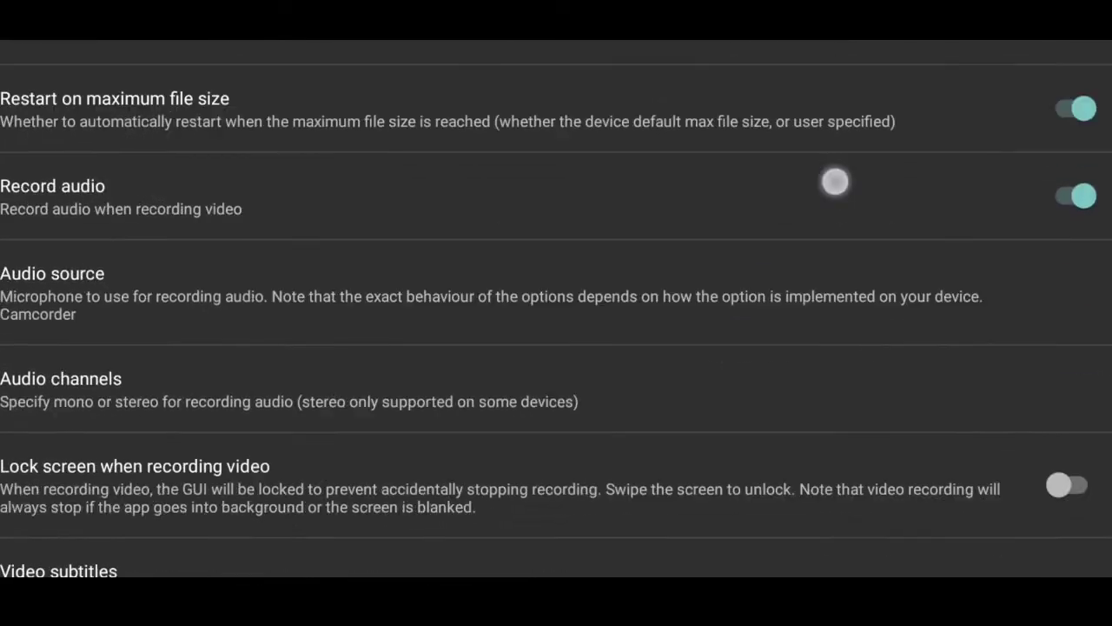
drag(936, 275, 854, 330)
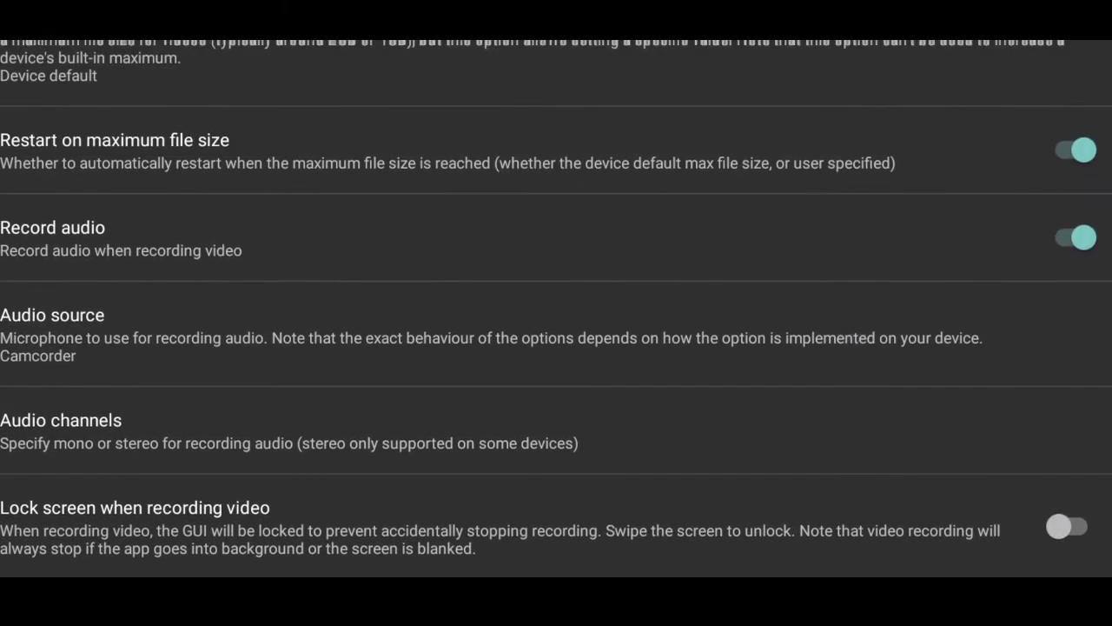
drag(984, 294, 965, 400)
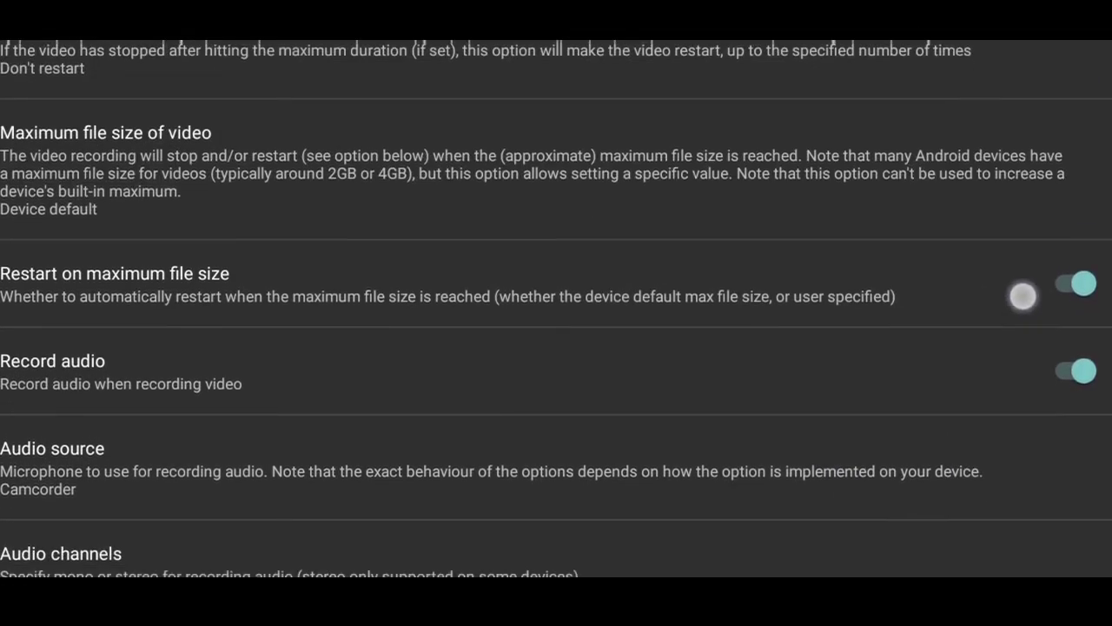
drag(953, 363, 1063, 218)
drag(961, 375, 968, 333)
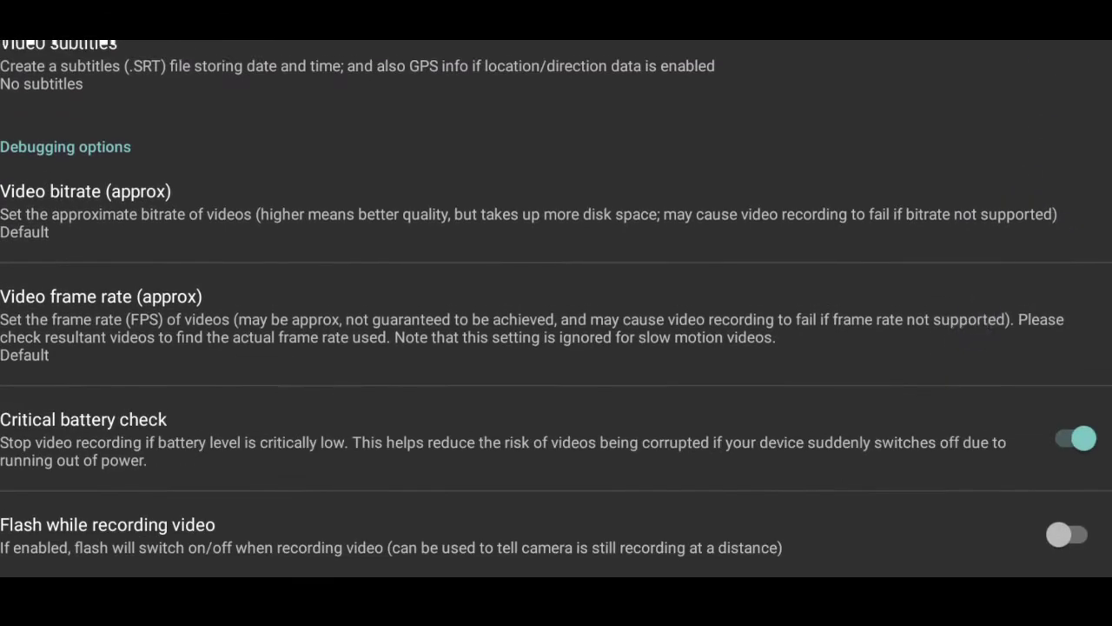
key(Escape)
drag(690, 342, 690, 295)
- Scroll to Camera API, confirm Camera2 API is selected, and dismiss it unchanged
drag(690, 400, 776, 205)
drag(646, 379, 646, 264)
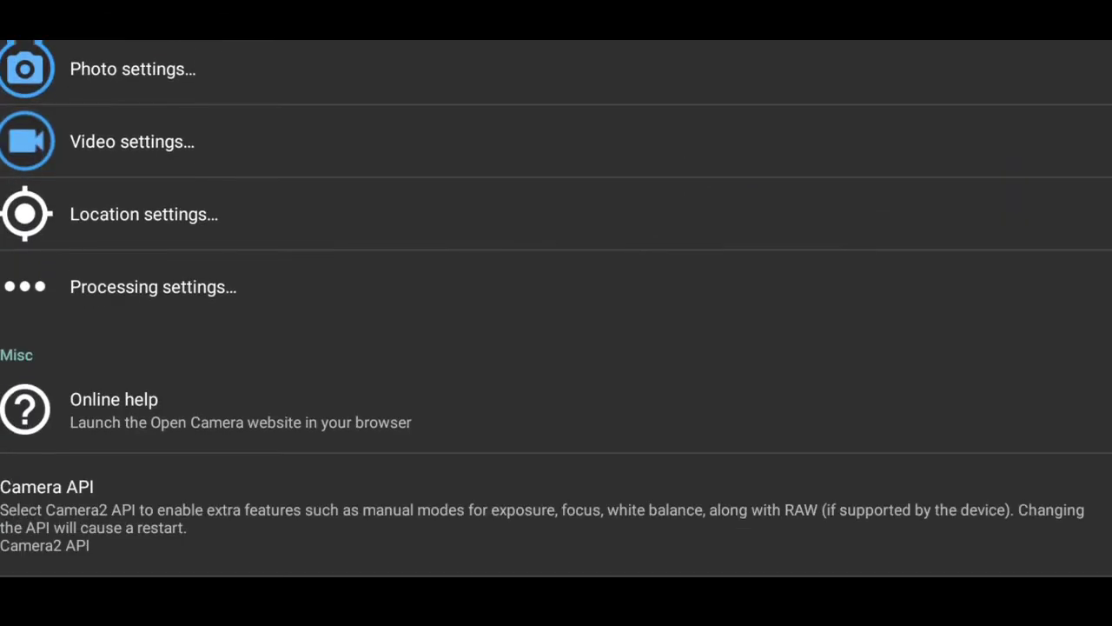
drag(482, 445, 685, 231)
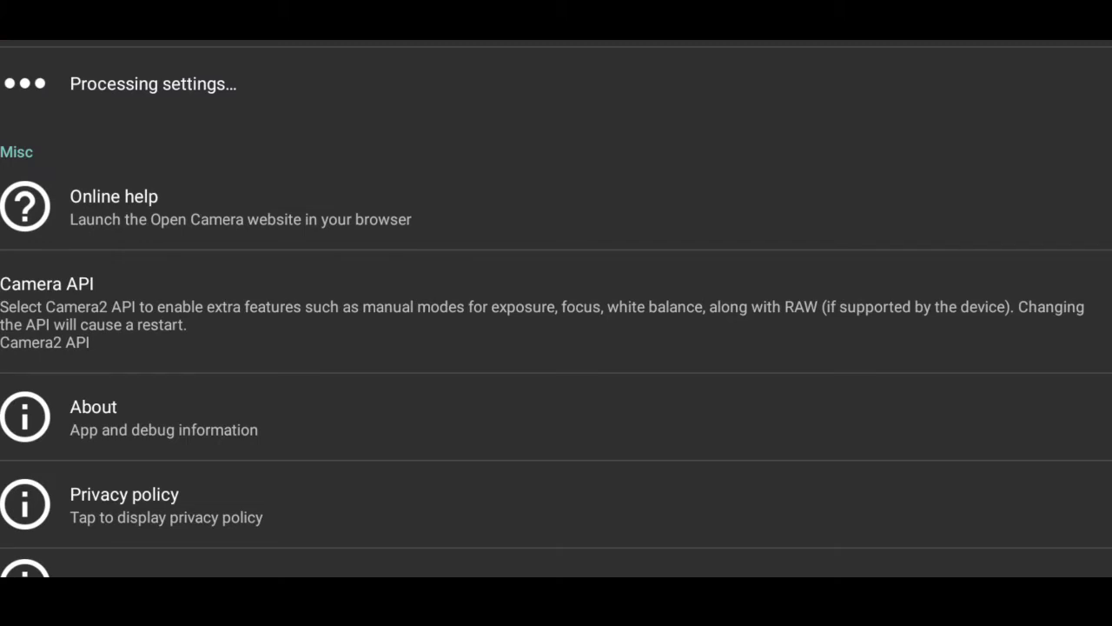
click(560, 311)
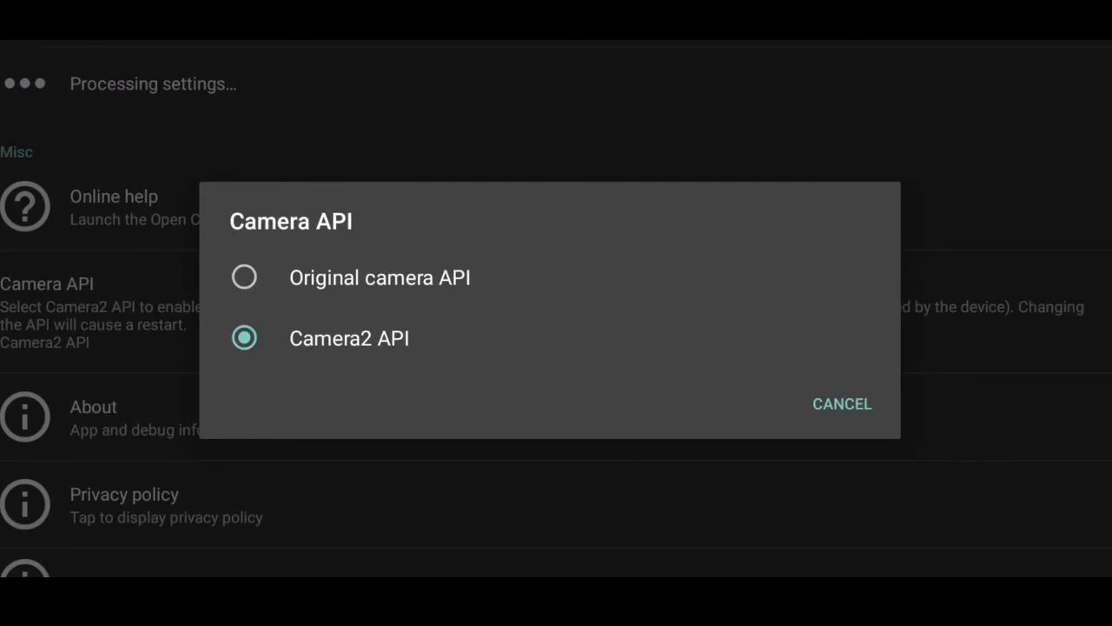
click(1023, 284)
click(1068, 288)
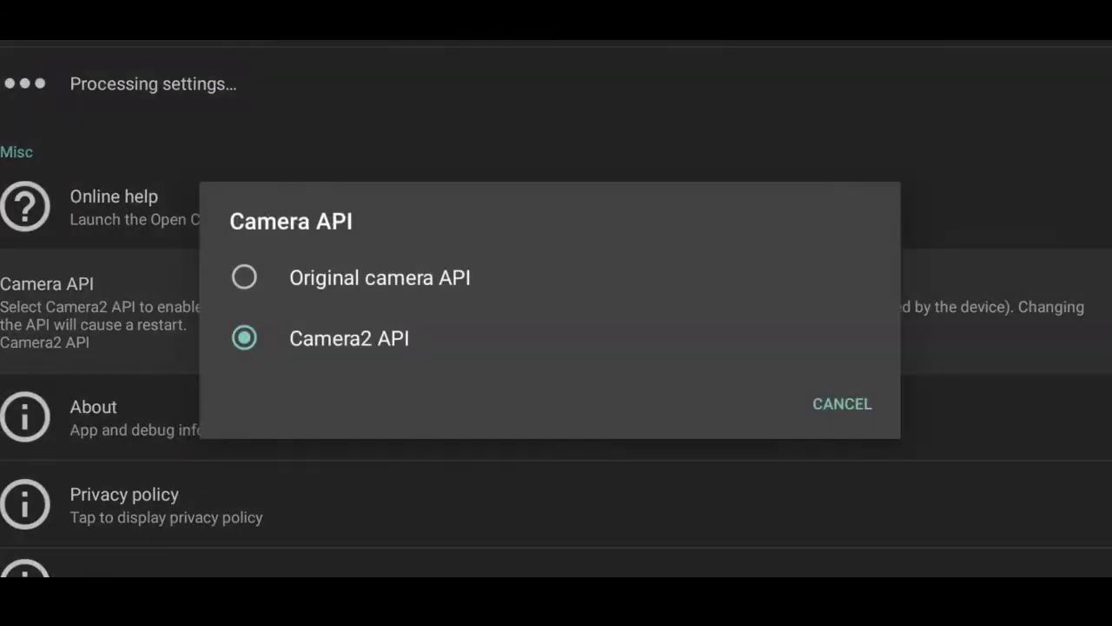
- In the viewfinder, switch focus to auto, then to macro
scroll(556, 309, up, 2)
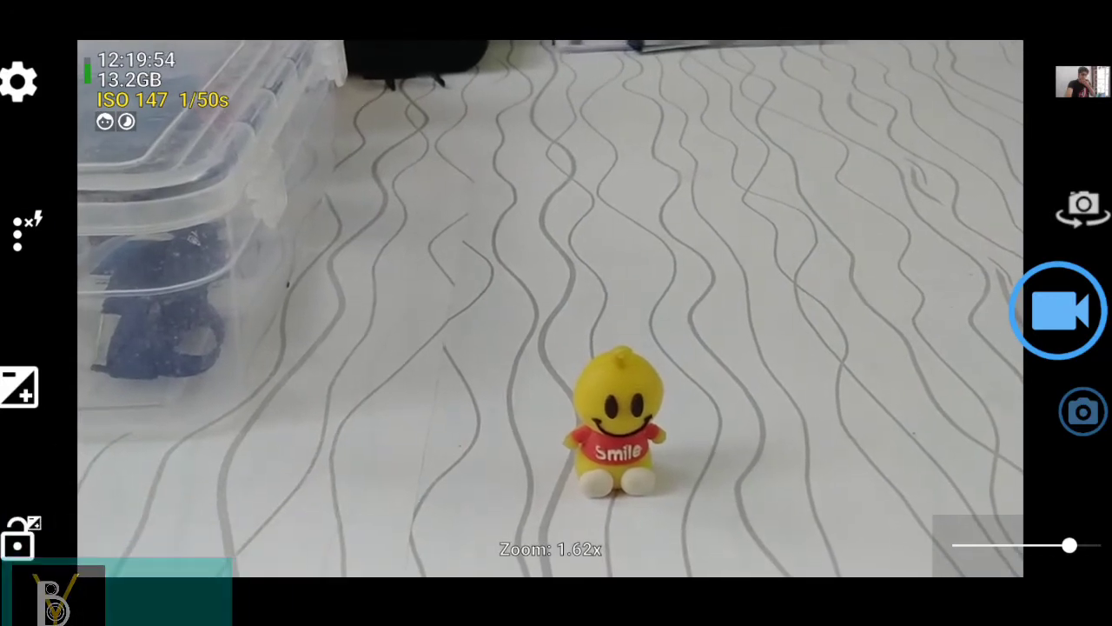
click(136, 148)
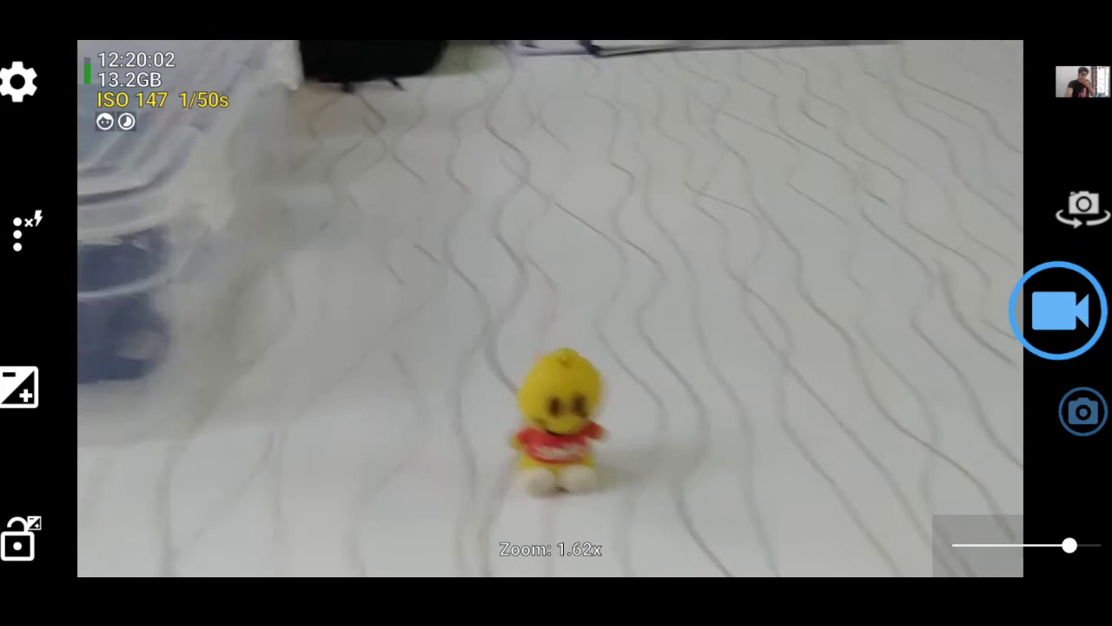
click(21, 236)
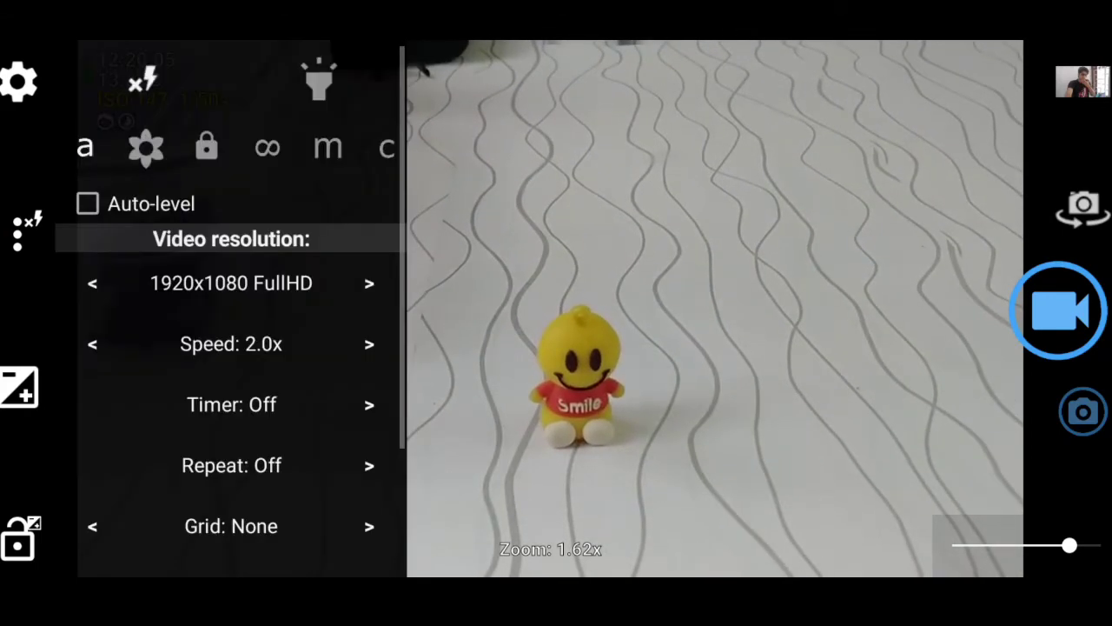
click(146, 148)
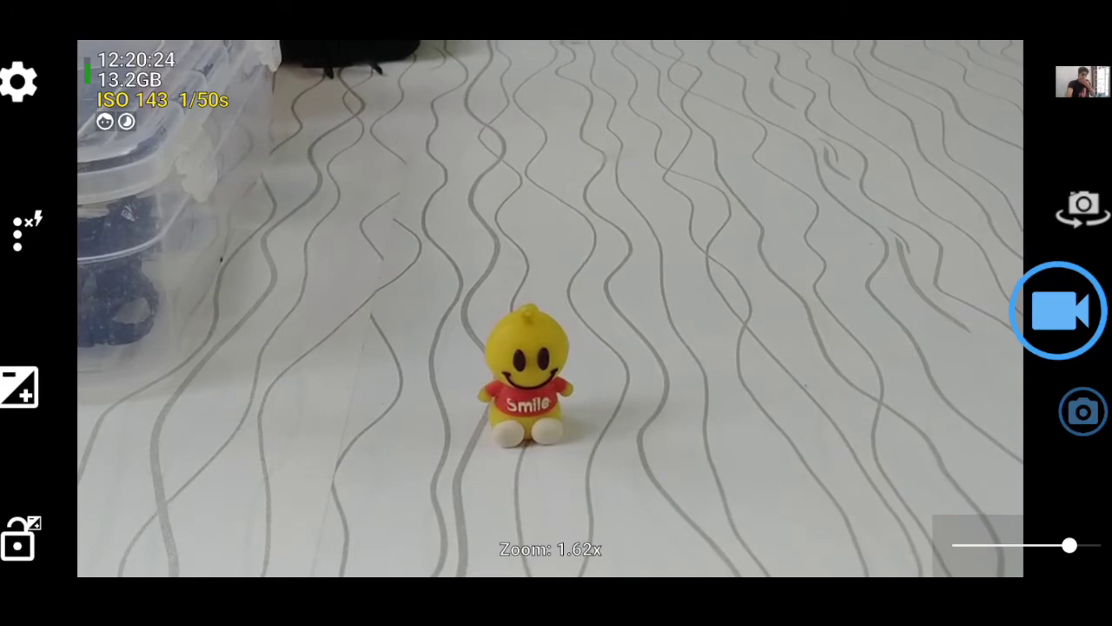
- Try locked focus, then infinity focus, and close the popup to see the full preview
click(18, 231)
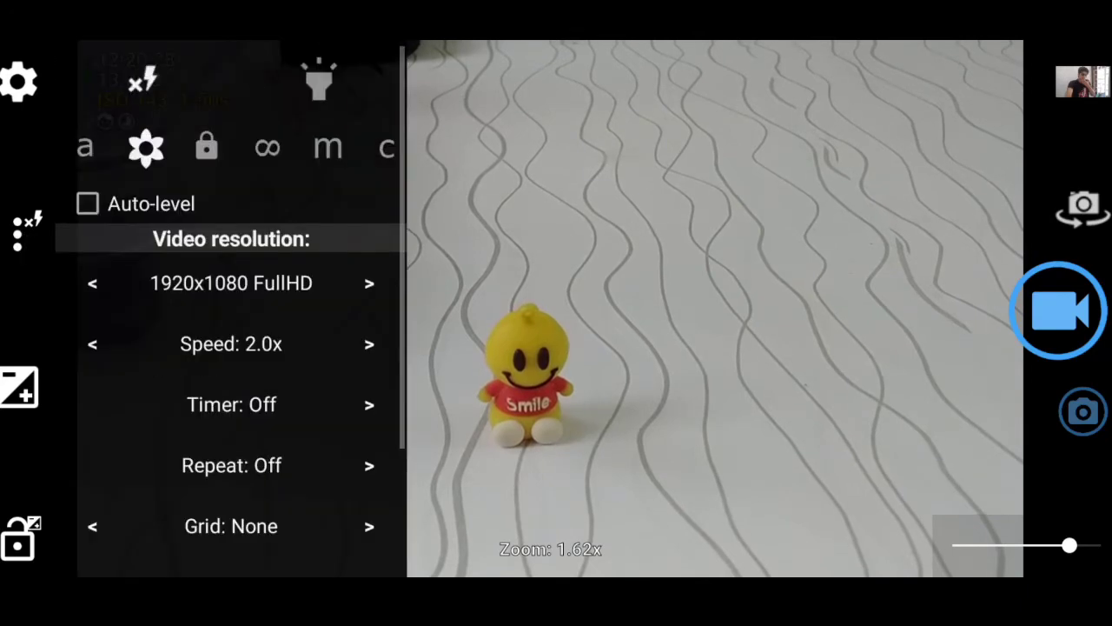
click(214, 136)
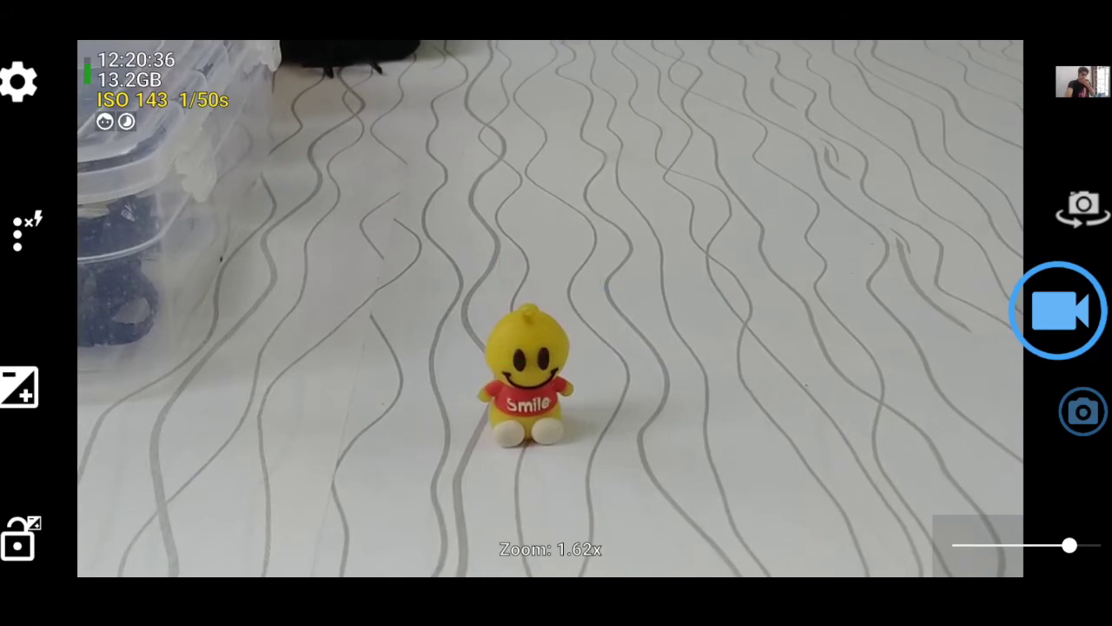
click(17, 230)
click(265, 139)
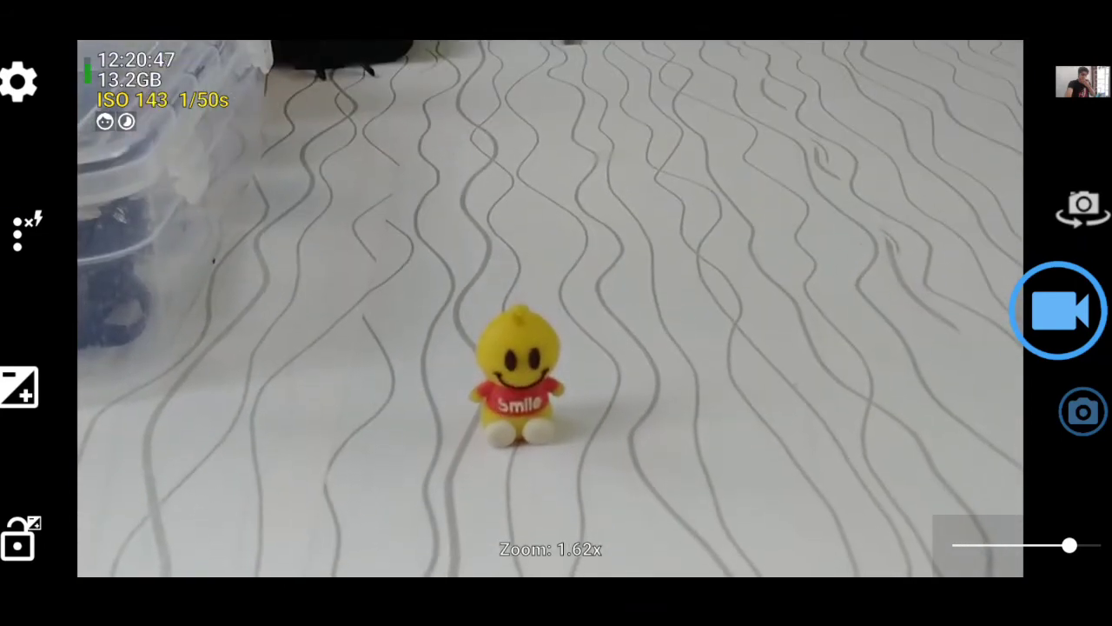
click(17, 230)
click(498, 391)
- Set manual focus, vary the distance around 0.34–0.60 m, then restore continuous video focus
click(13, 256)
click(315, 147)
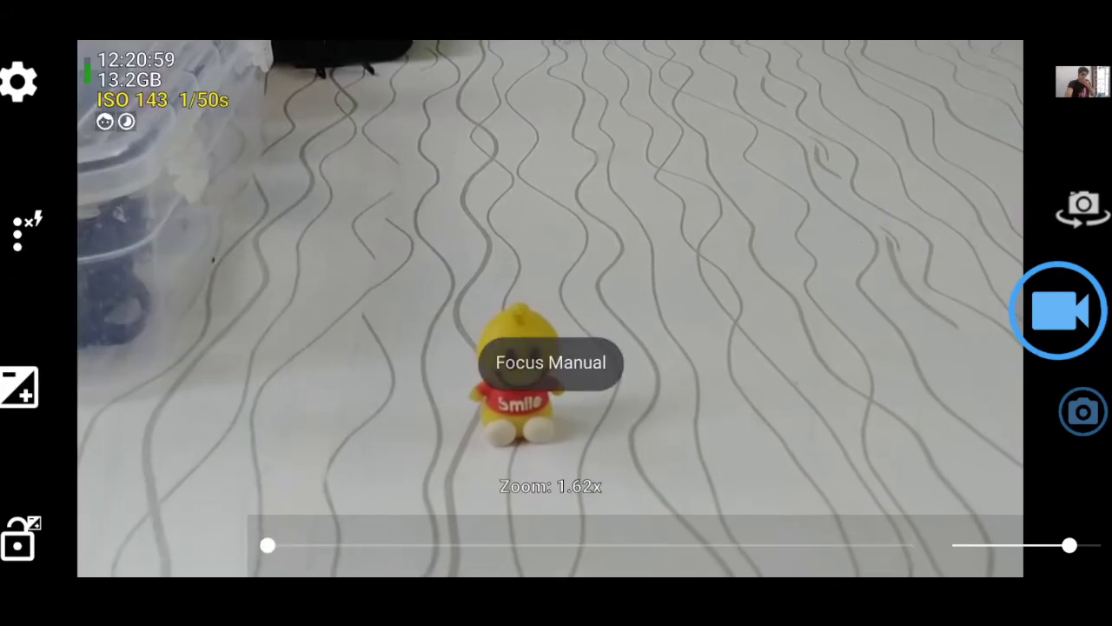
mouse_move(266, 545)
mouse_down()
mouse_move(912, 544)
mouse_move(634, 551)
mouse_move(752, 561)
mouse_move(705, 562)
mouse_up()
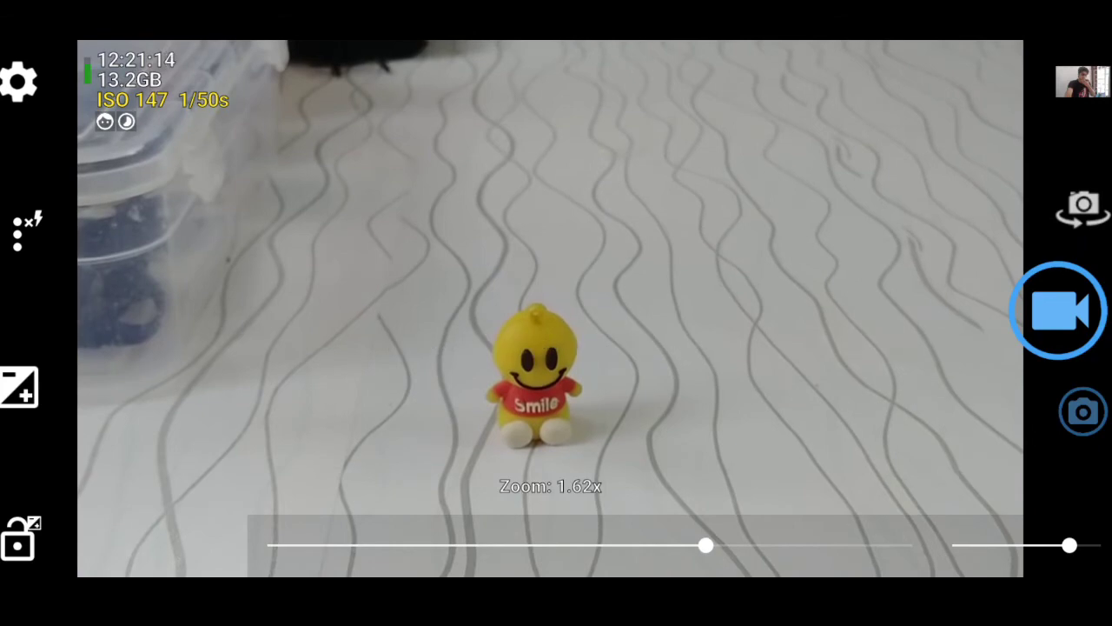
click(32, 268)
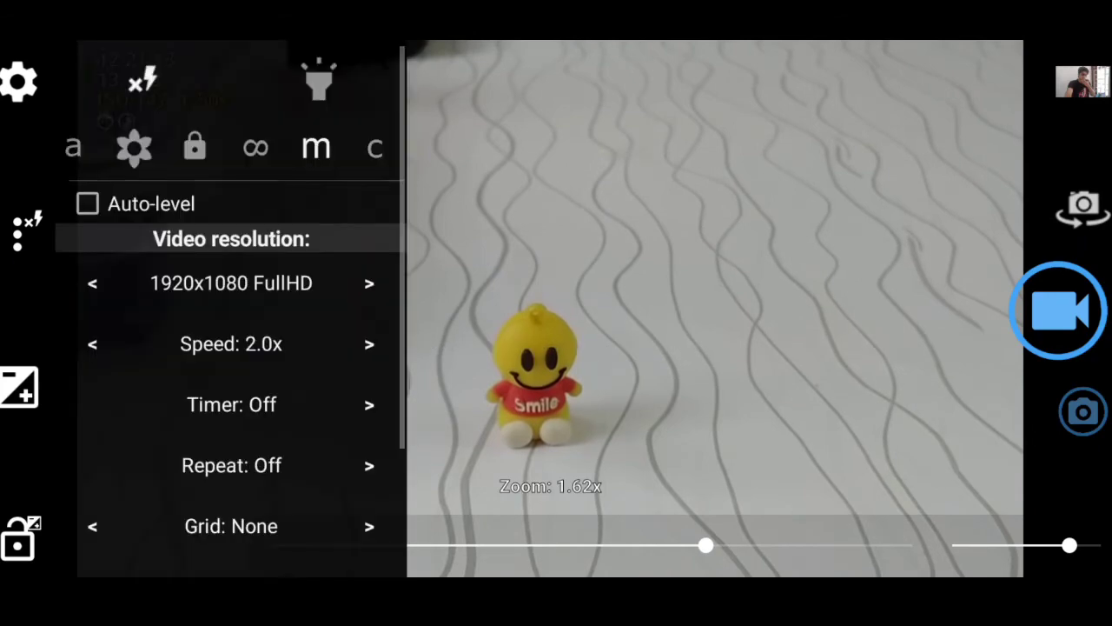
click(375, 144)
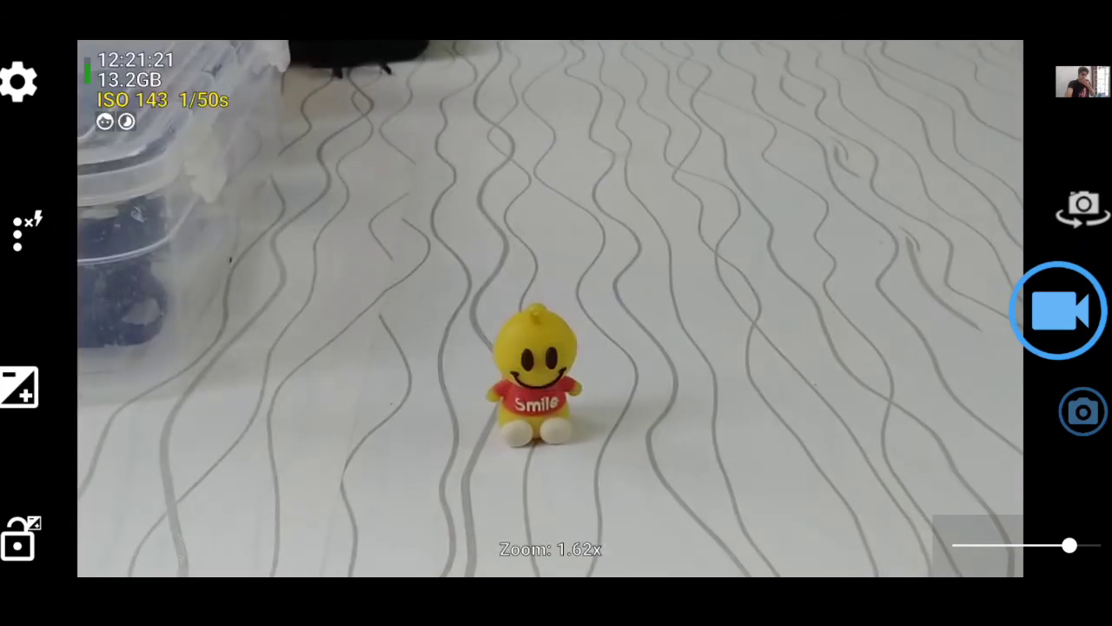
- Zoom the shot out to about 1.07x
scroll(521, 409, down, 5)
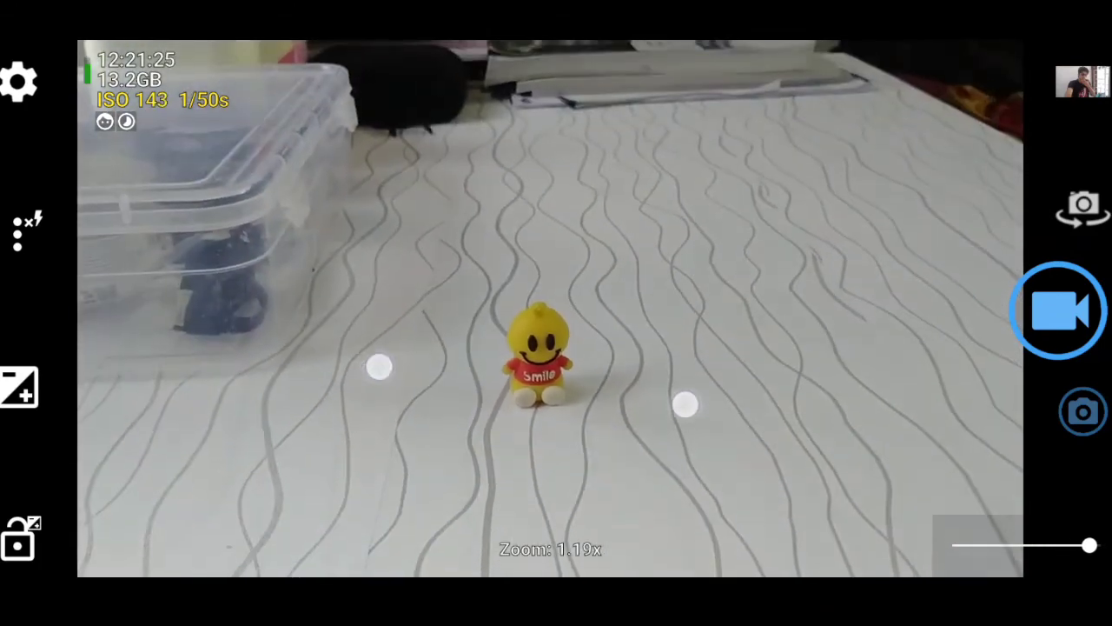
scroll(521, 424, up, 5)
scroll(579, 464, down, 5)
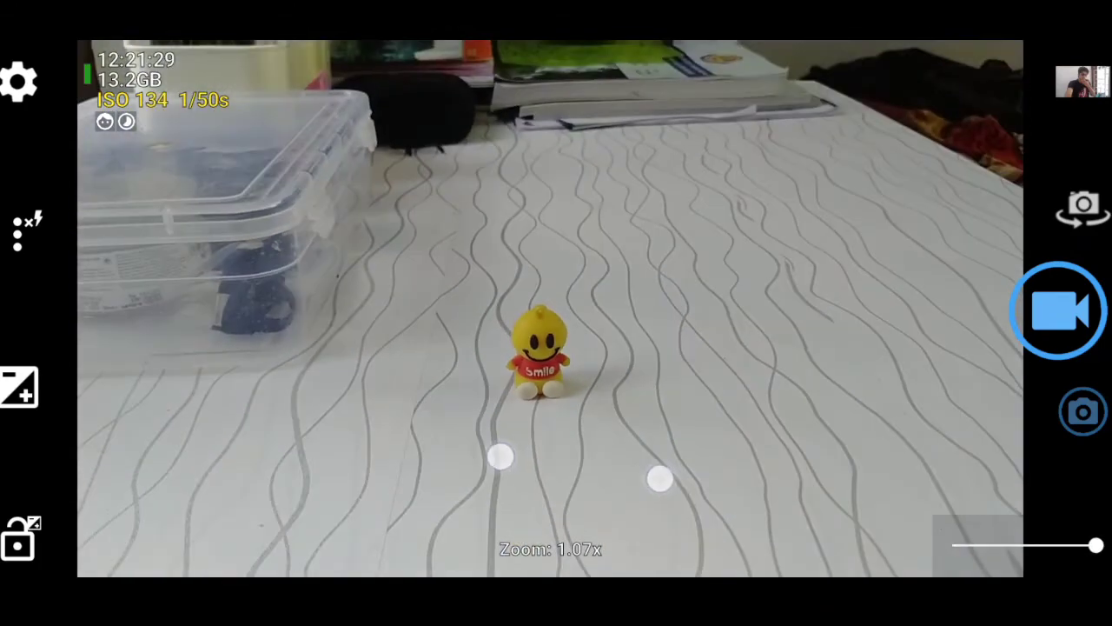
click(19, 231)
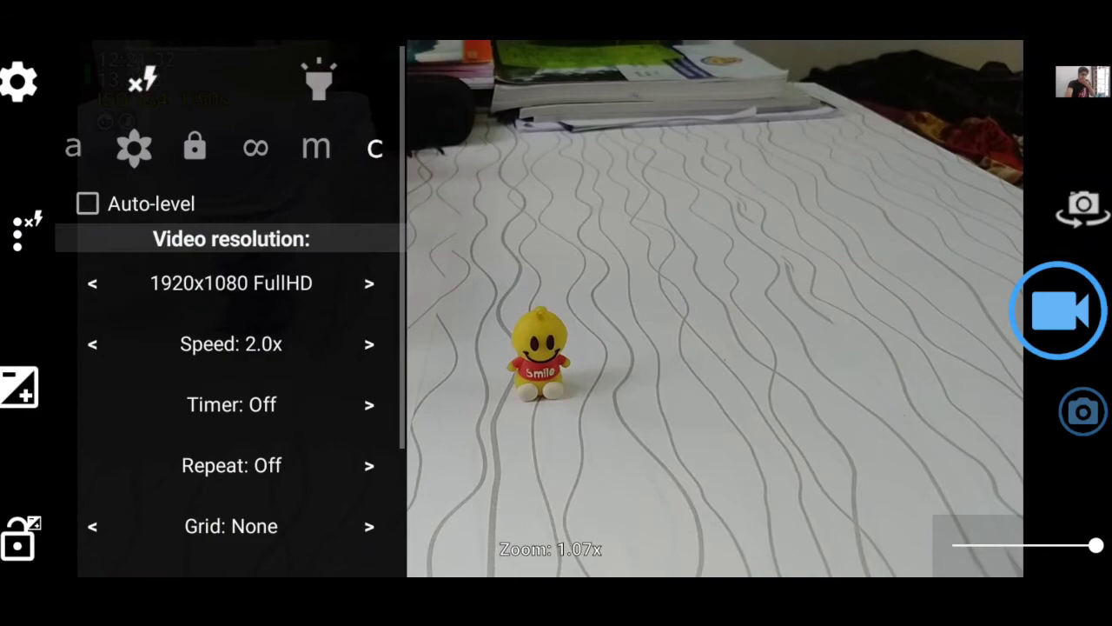
click(19, 231)
- Set exposure to -1.00 EV with manual ISO, toggle exposure lock, and switch to focus-bracketing photo mode
click(19, 386)
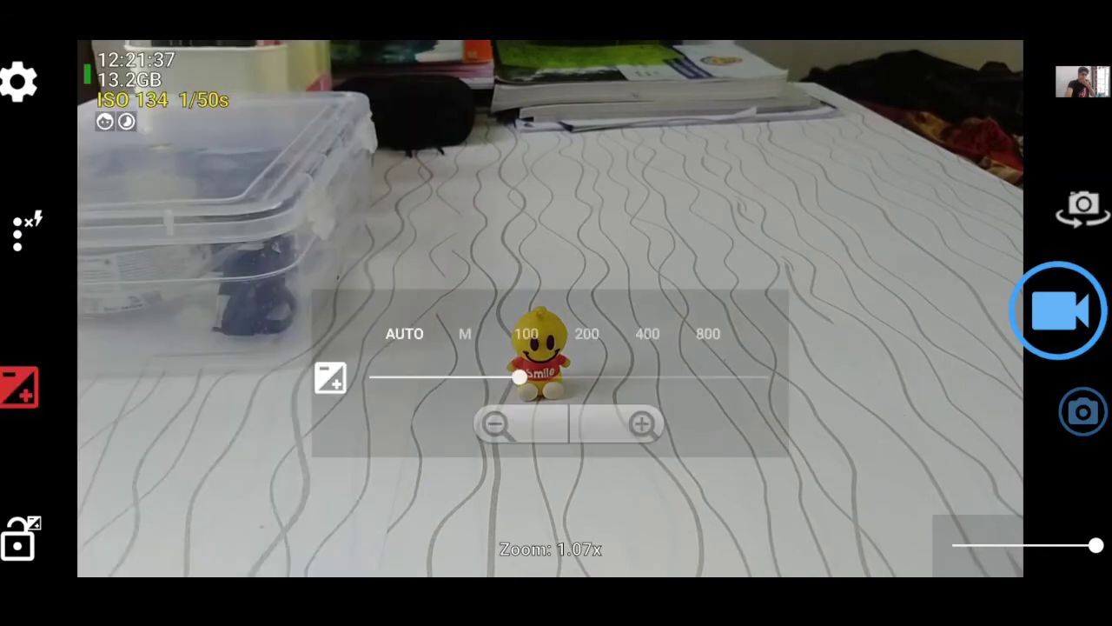
mouse_move(522, 413)
mouse_down()
mouse_move(715, 414)
mouse_move(591, 367)
mouse_move(434, 489)
mouse_move(462, 510)
mouse_up()
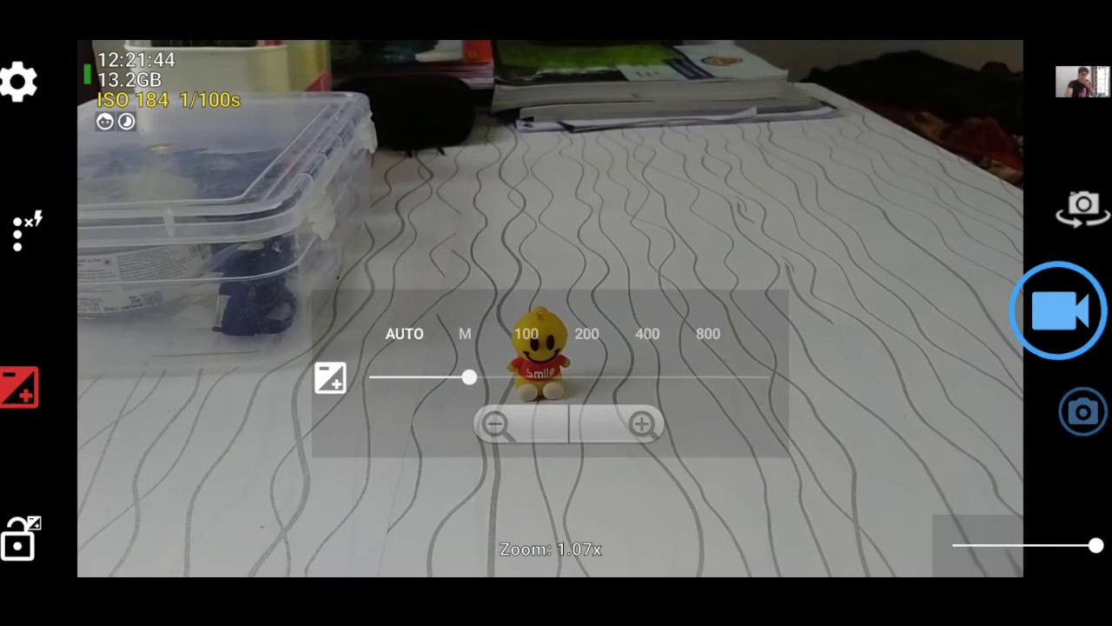
click(465, 333)
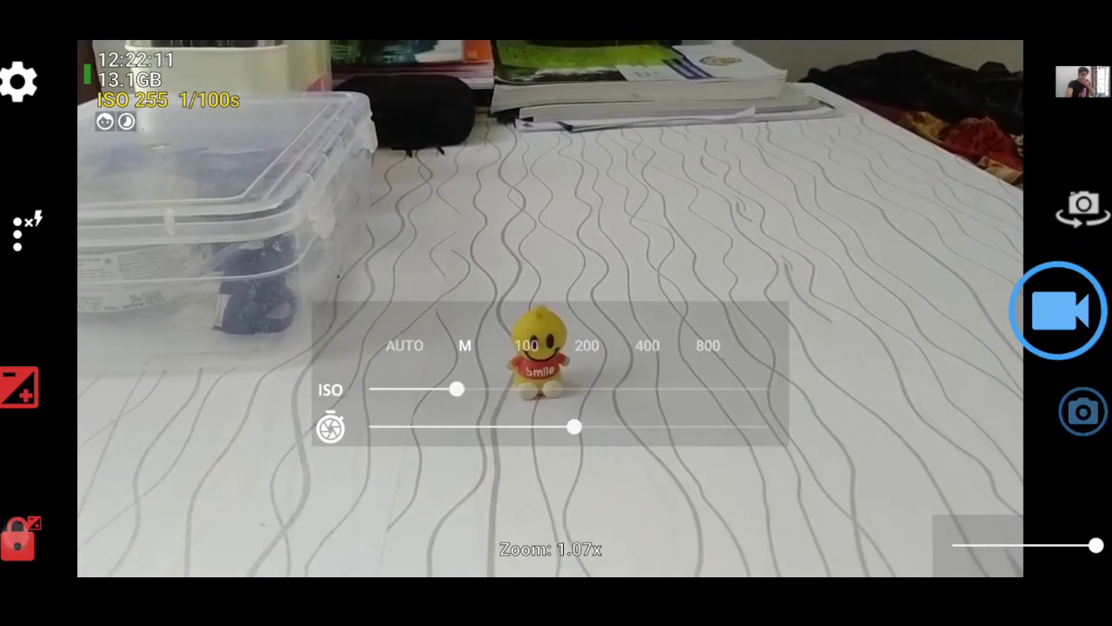
click(18, 539)
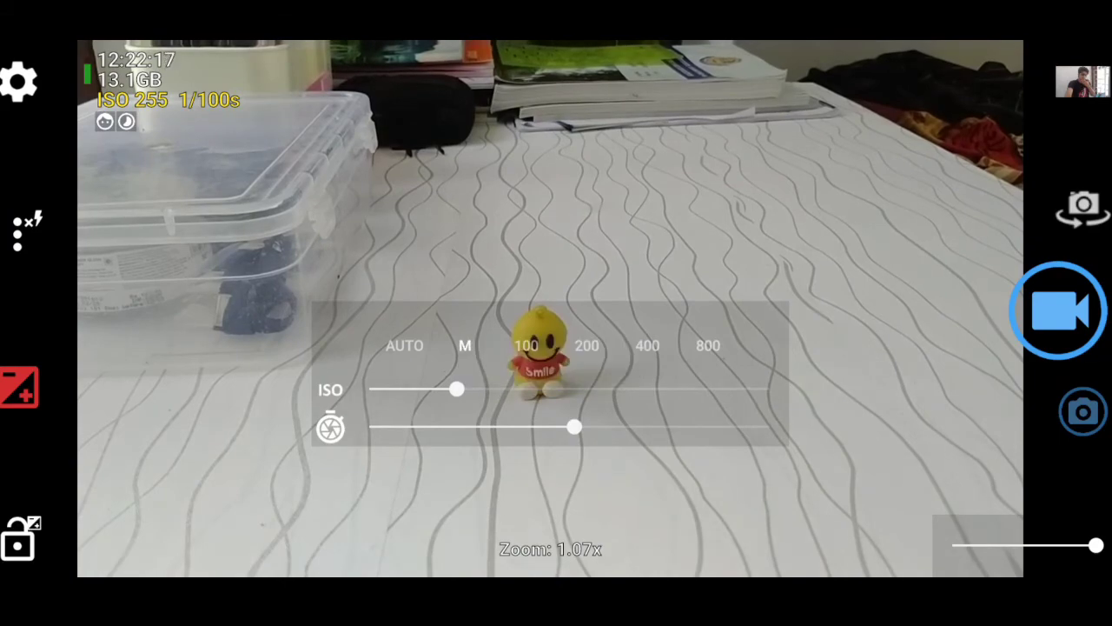
click(17, 539)
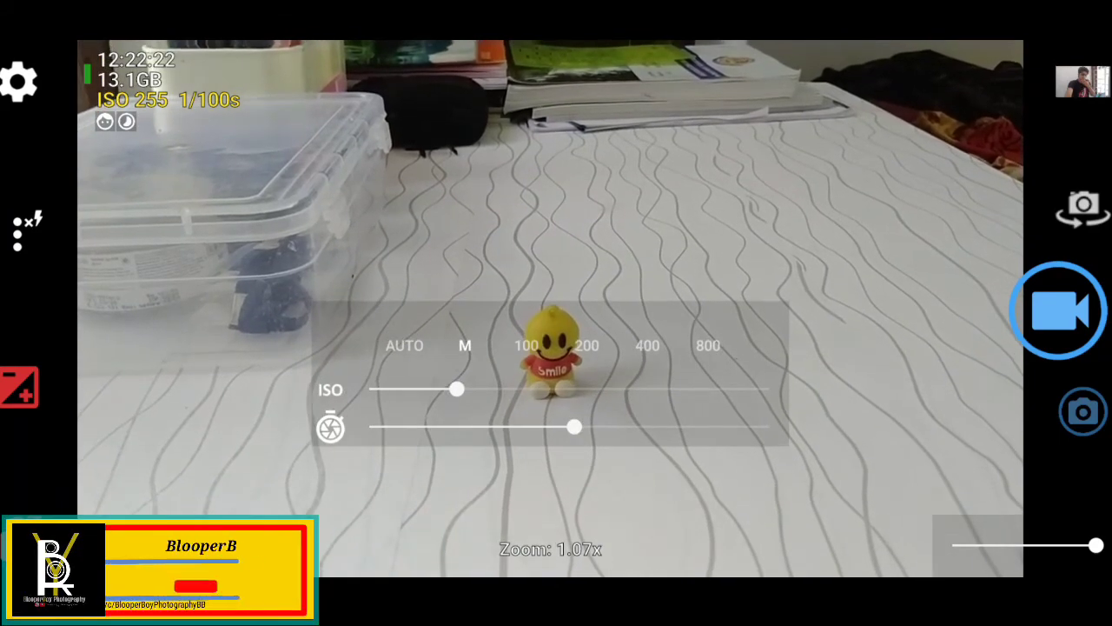
click(20, 386)
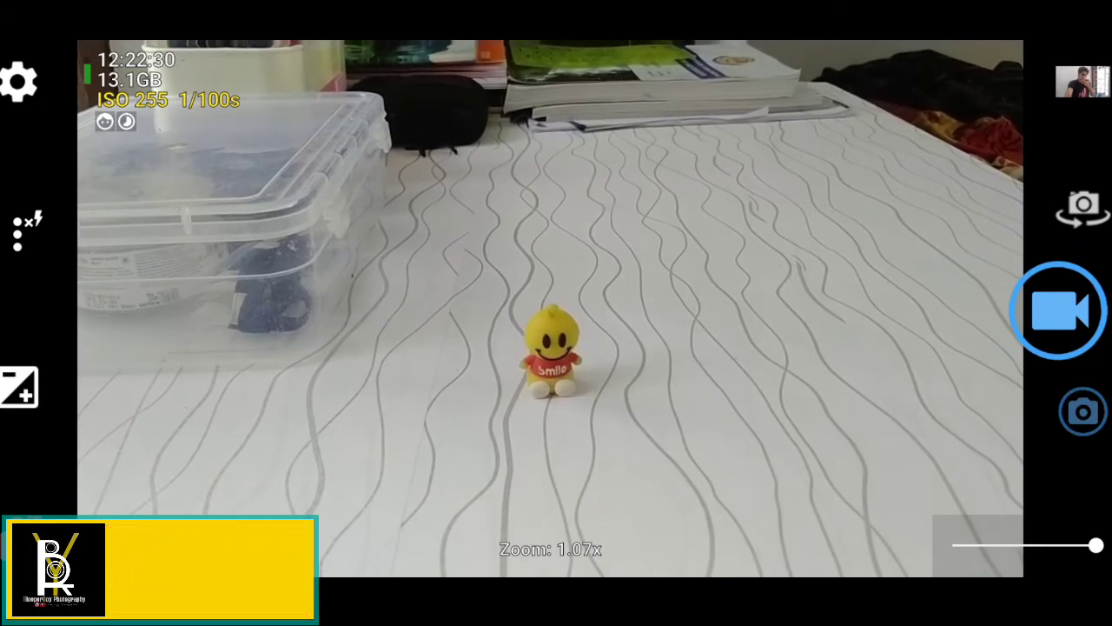
click(1083, 411)
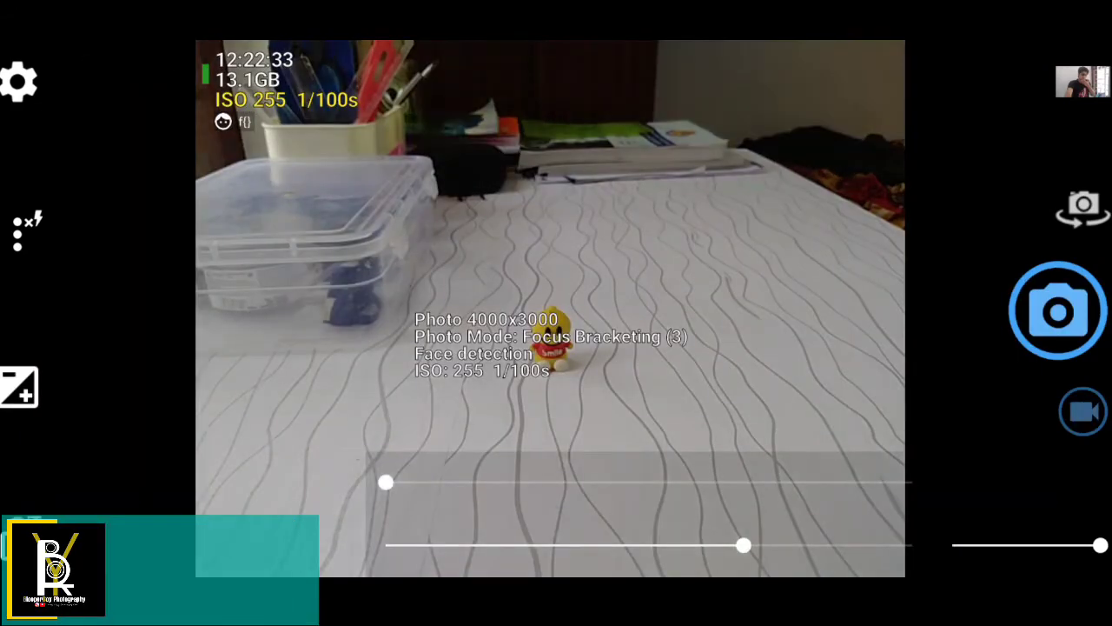
- Set bracketing target near 1.3 m and source 0.46 m, and zoom to 2.39x
drag(386, 483, 809, 545)
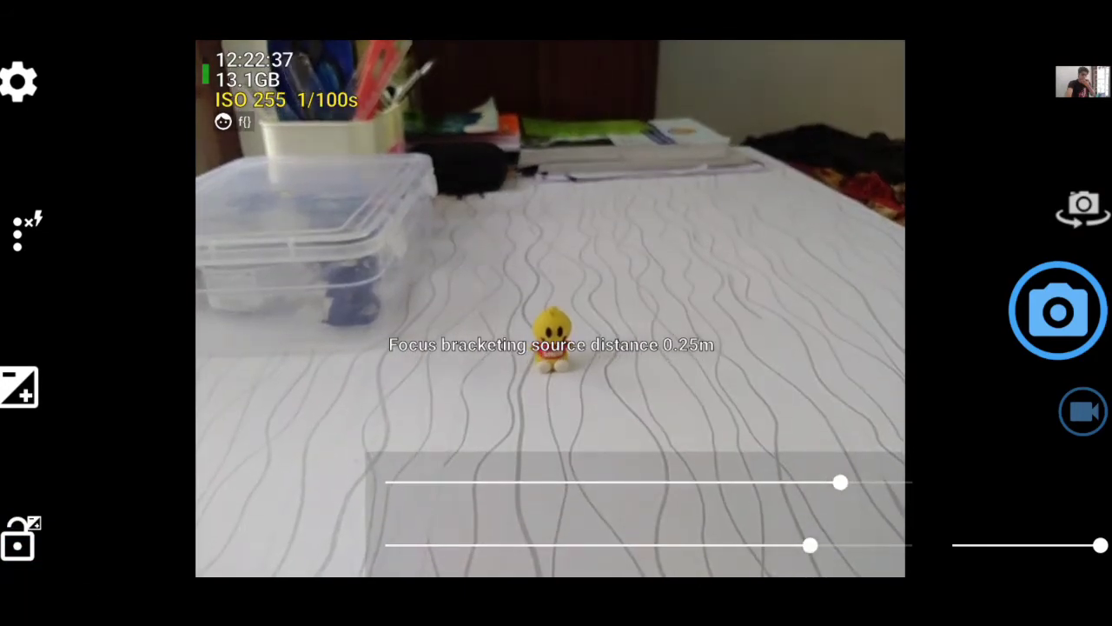
drag(797, 482, 714, 482)
drag(1100, 545, 1046, 545)
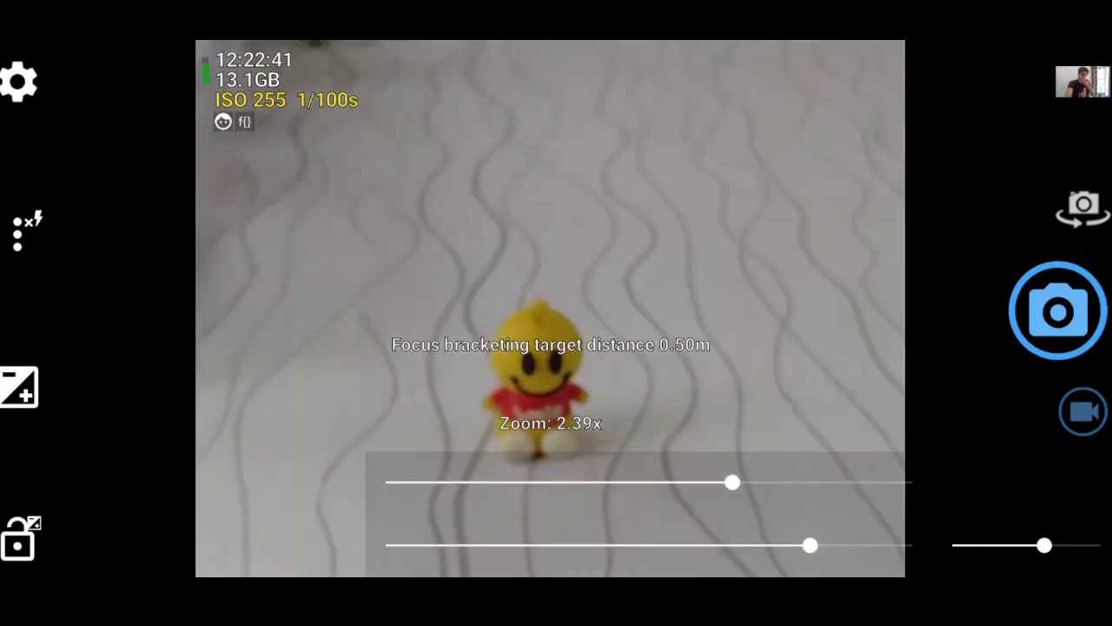
drag(733, 482, 837, 482)
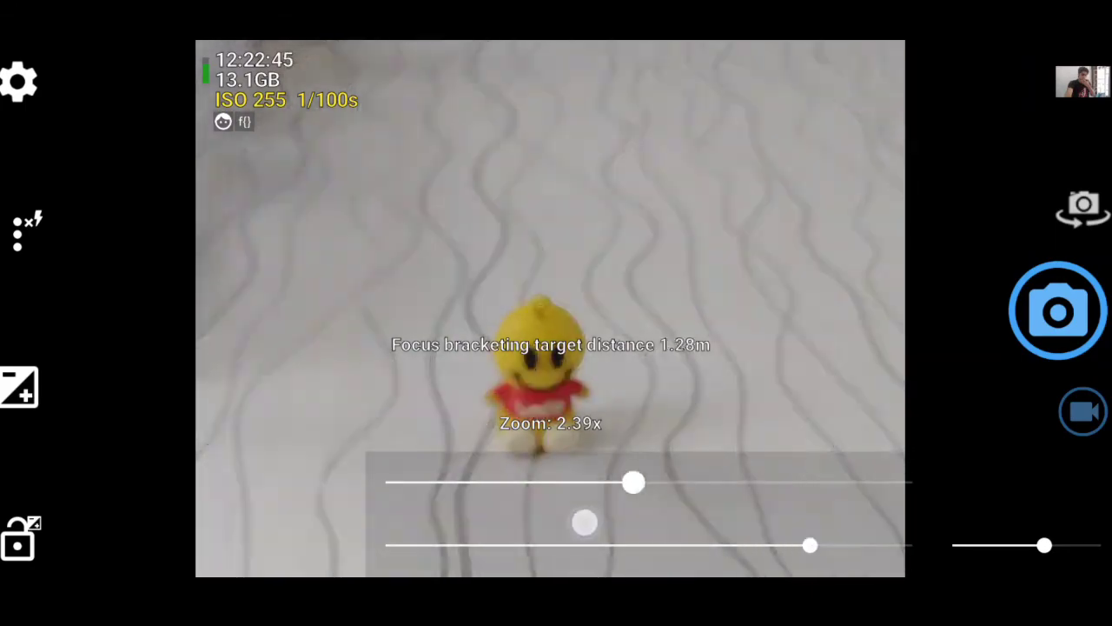
drag(791, 511, 626, 514)
mouse_move(810, 545)
mouse_down()
mouse_move(642, 544)
mouse_move(742, 545)
mouse_up()
- Browse the White balance, Scene mode and Color effect choices in the popup menu, then close it
click(17, 230)
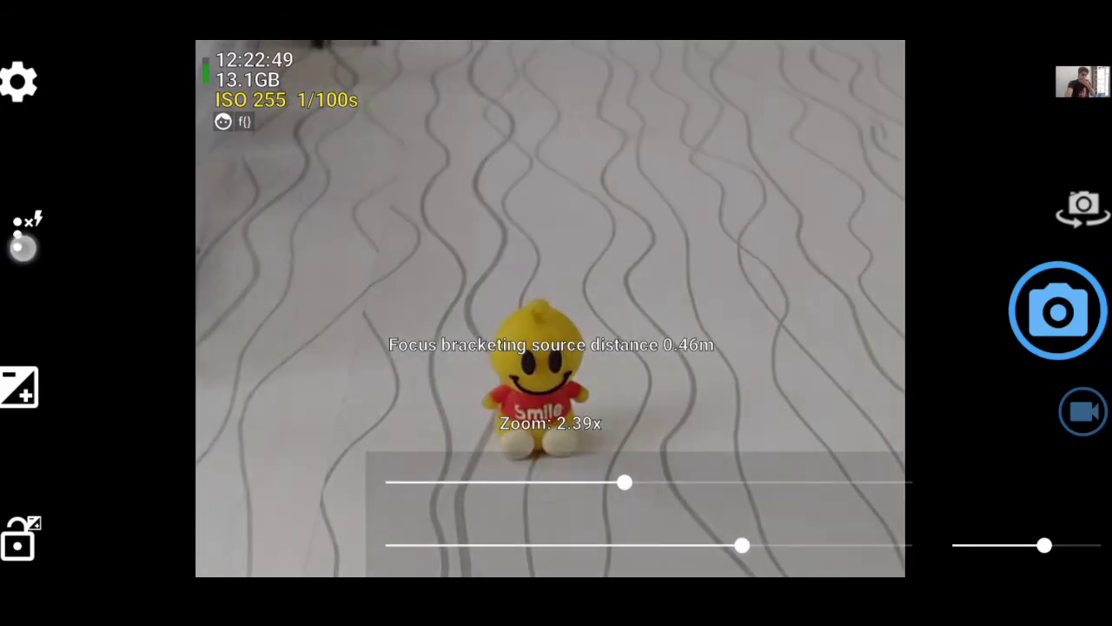
scroll(230, 348, down, 5)
scroll(230, 348, up, 3)
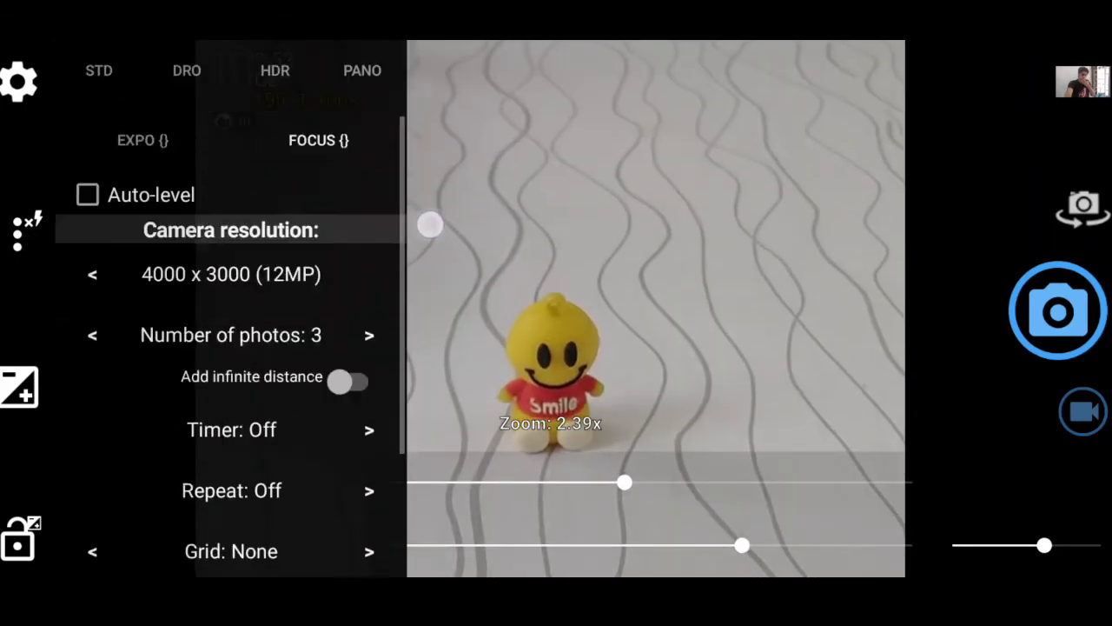
scroll(231, 347, down, 3)
click(230, 425)
scroll(230, 348, down, 3)
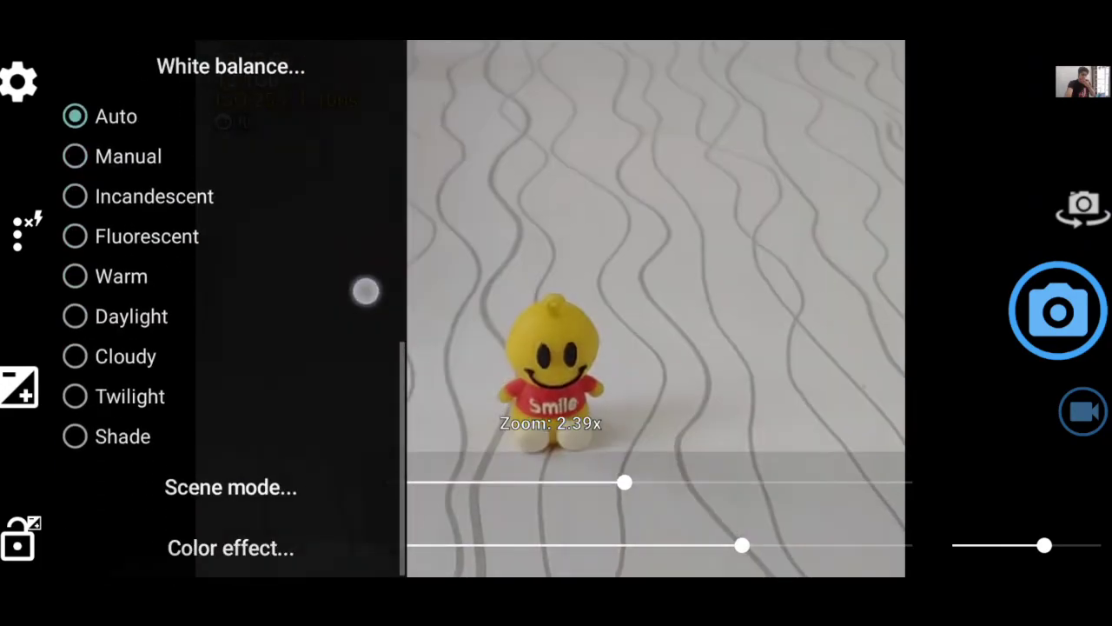
scroll(231, 348, down, 3)
scroll(283, 394, down, 5)
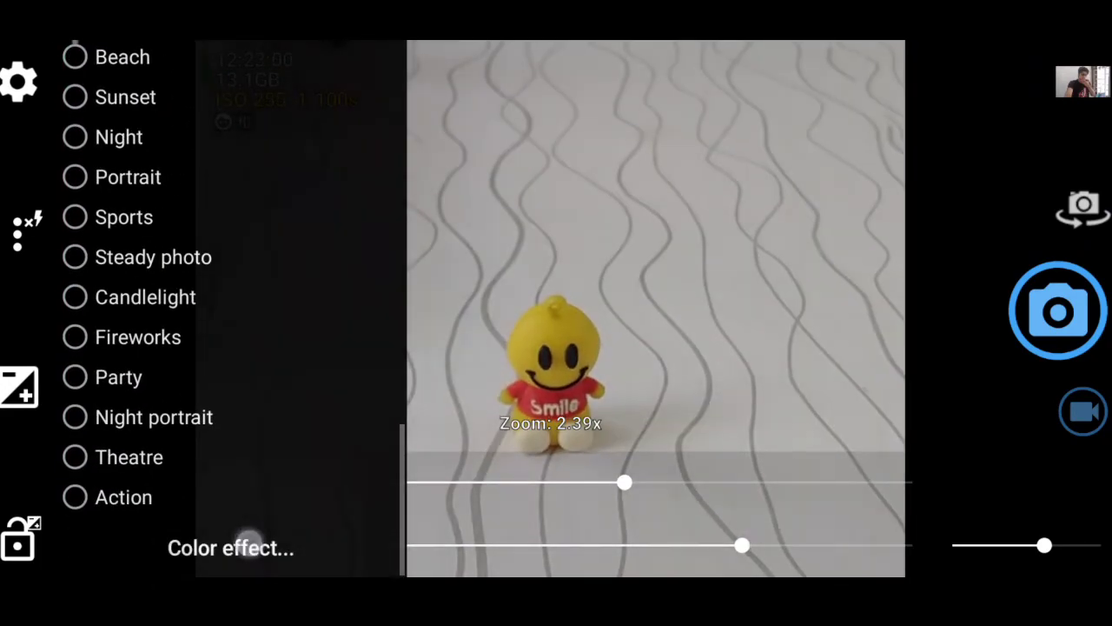
click(249, 544)
scroll(230, 348, down, 3)
key(Escape)
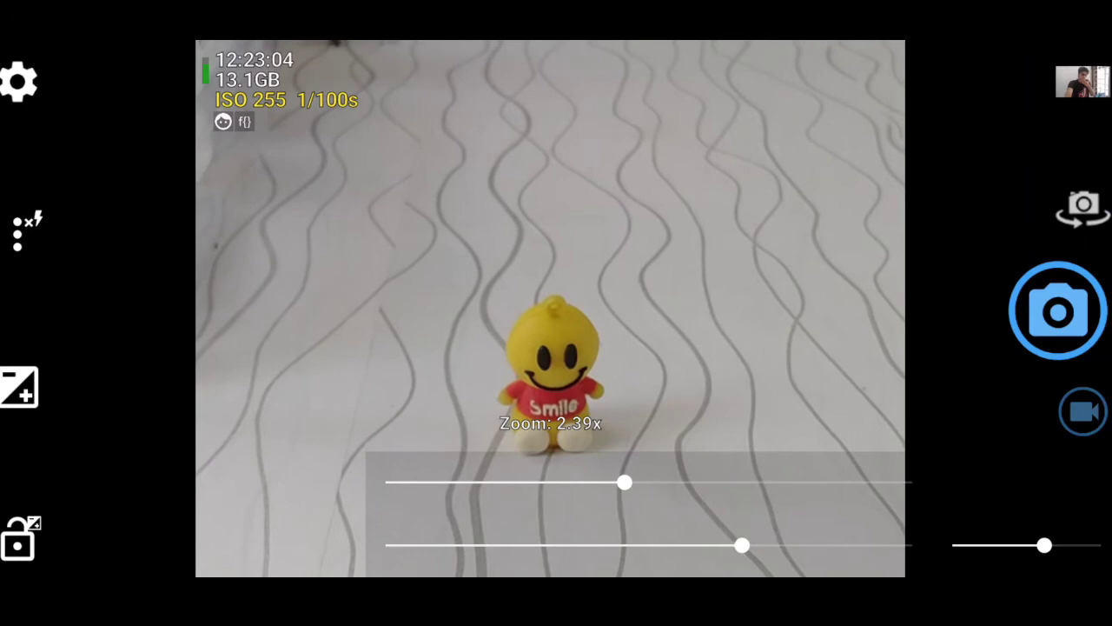